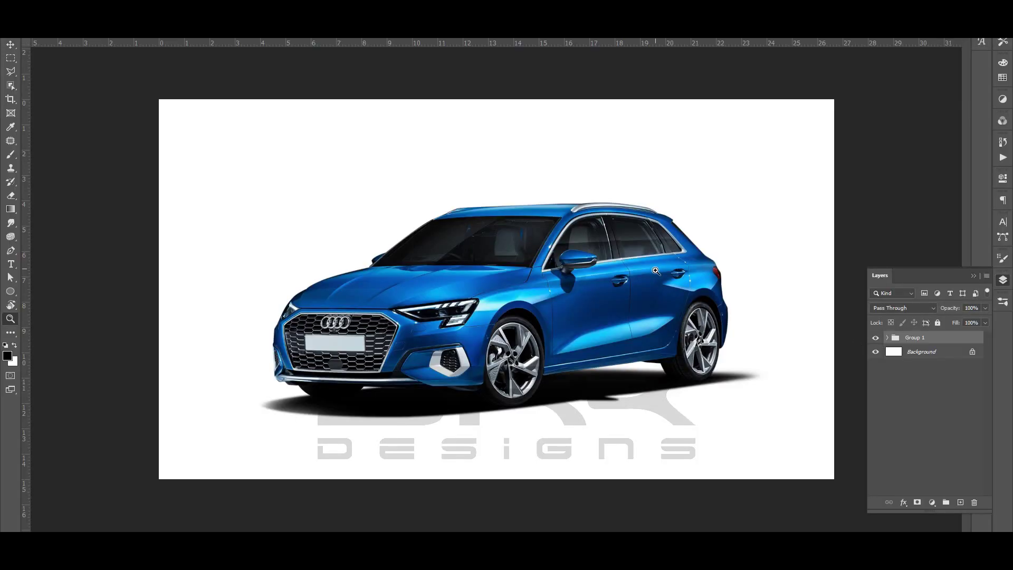
Add a layer mask to Group 1 and zoom in on the blue hatchback
left_click(655, 270)
key("l")
key("x")
left_click(917, 502)
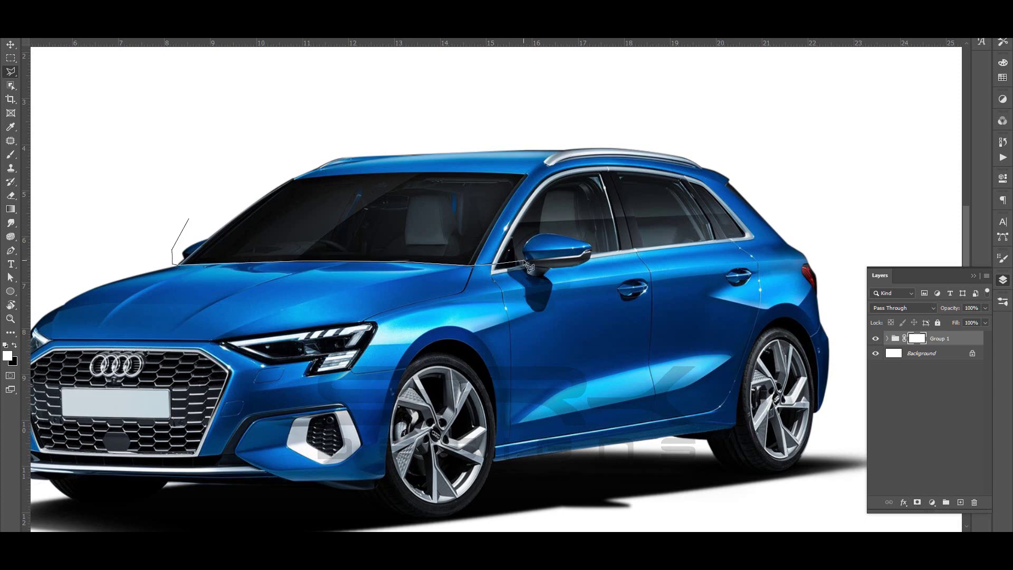
Outline the hatchback roof, hide it by filling Group 1's mask, and nudge the windshield layer into place
left_click(817, 193)
left_click(780, 114)
left_click(641, 90)
left_click(270, 136)
left_click(189, 218)
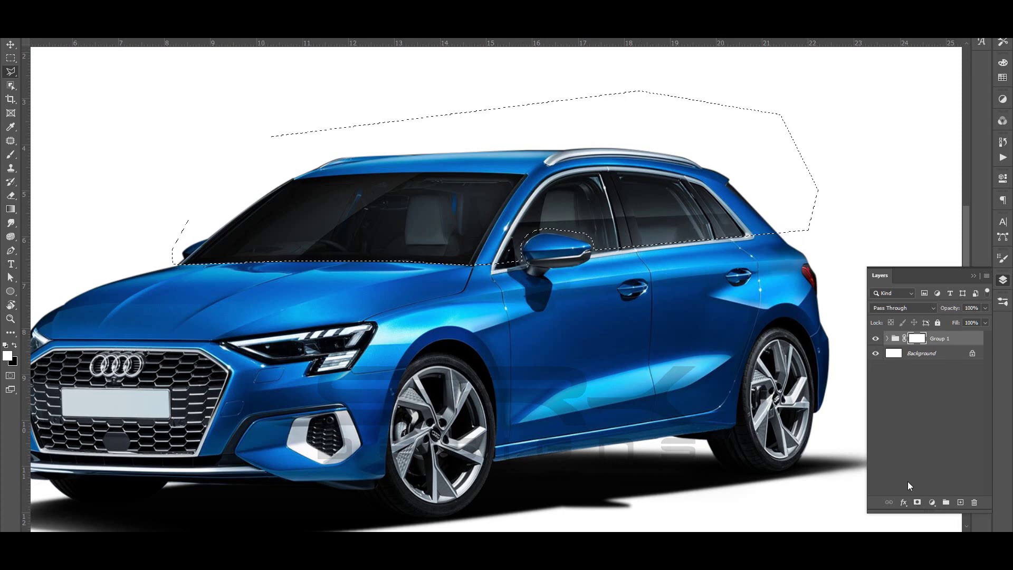
key("alt+Delete")
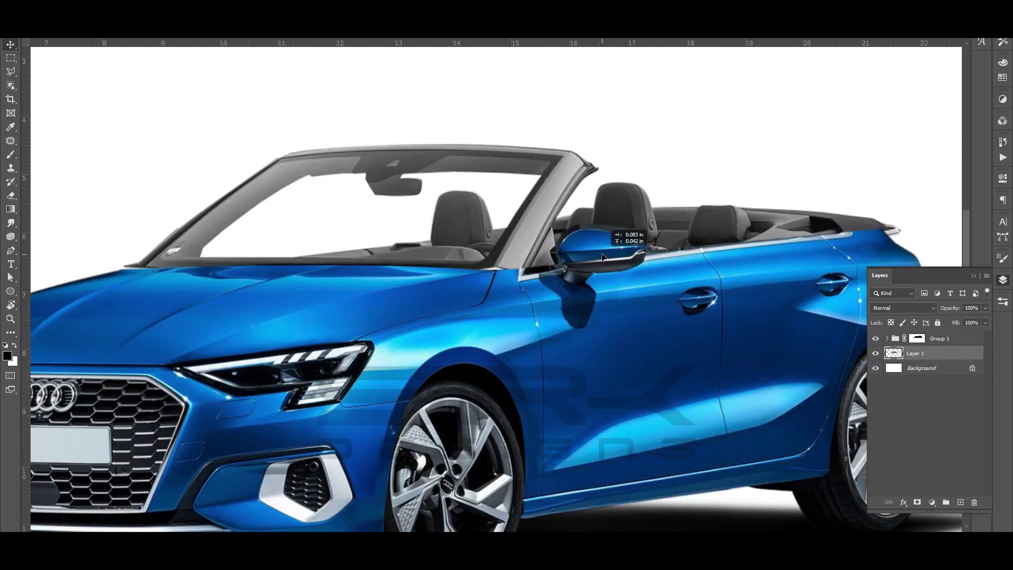
left_click_drag(610, 258, 614, 254)
key("ctrl+0")
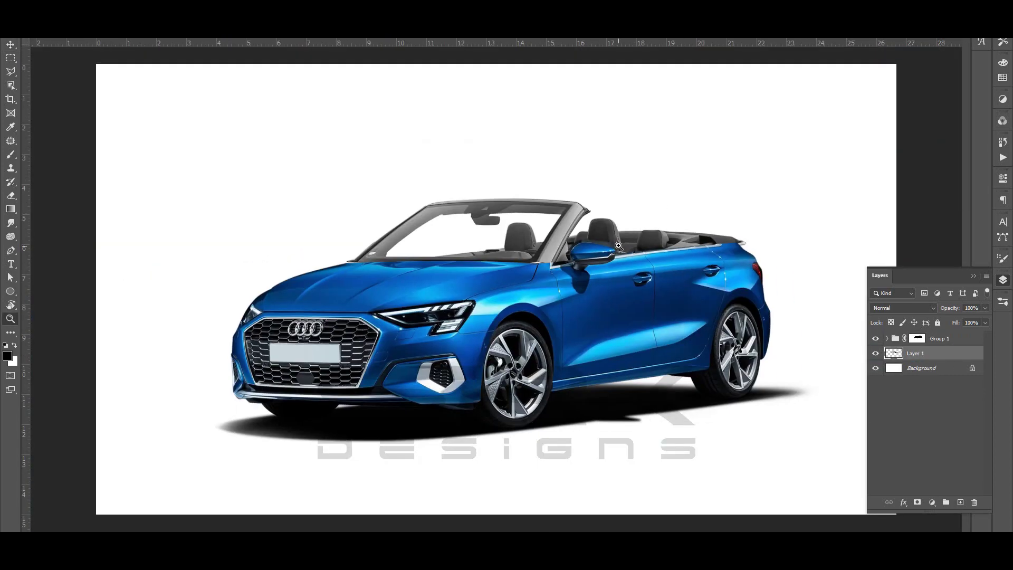
key("z")
left_click(383, 252)
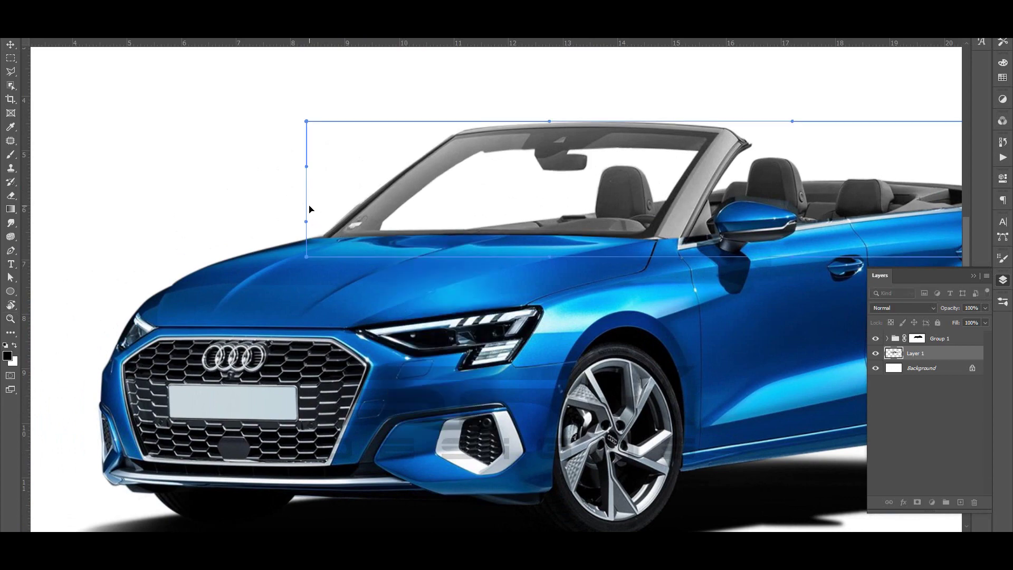
key("ctrl+minus")
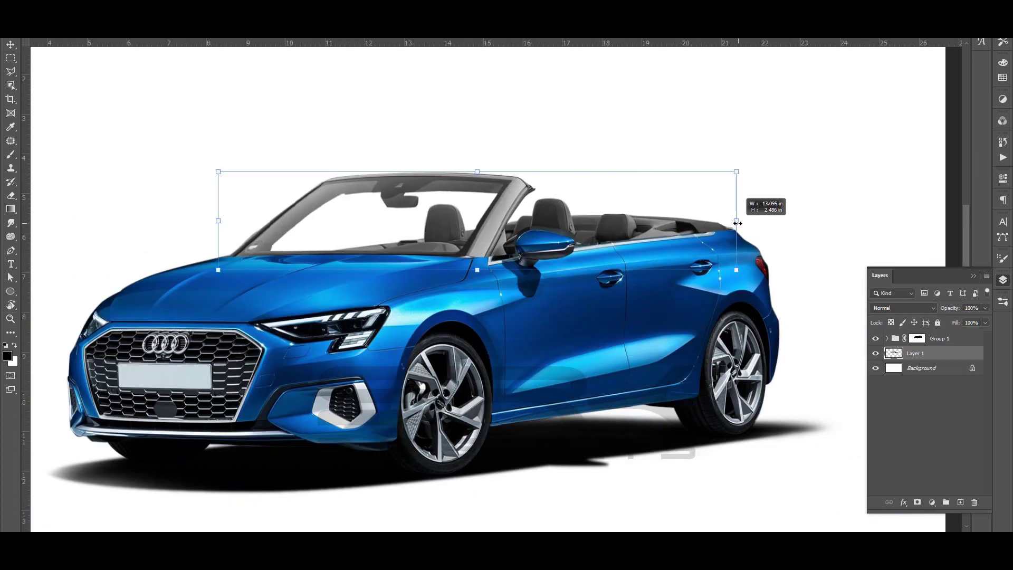
key("ctrl+minus")
left_click_drag(577, 260, 610, 247)
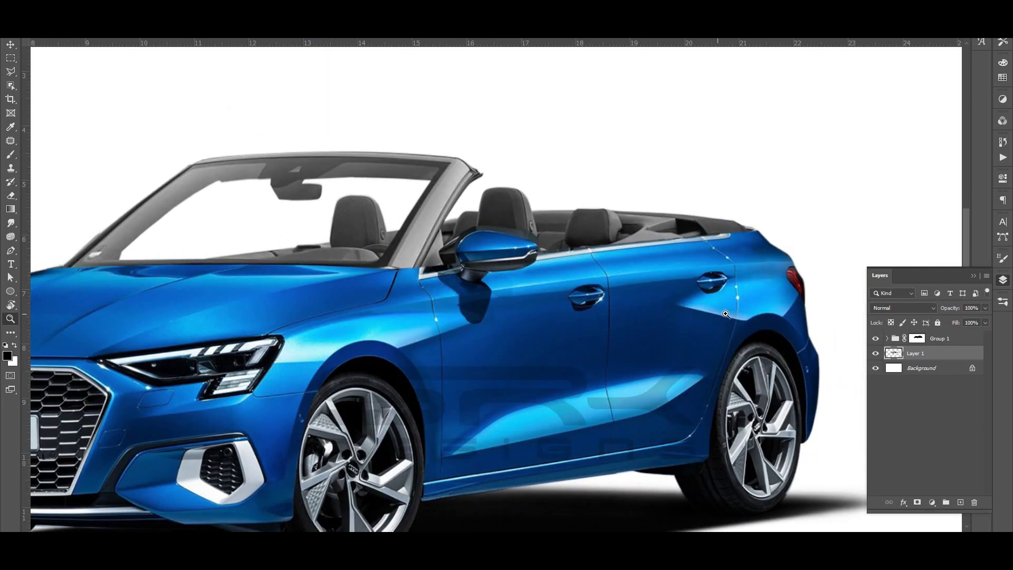
key("ctrl+minus")
key("ctrl+minus")
key("alt+bracketright")
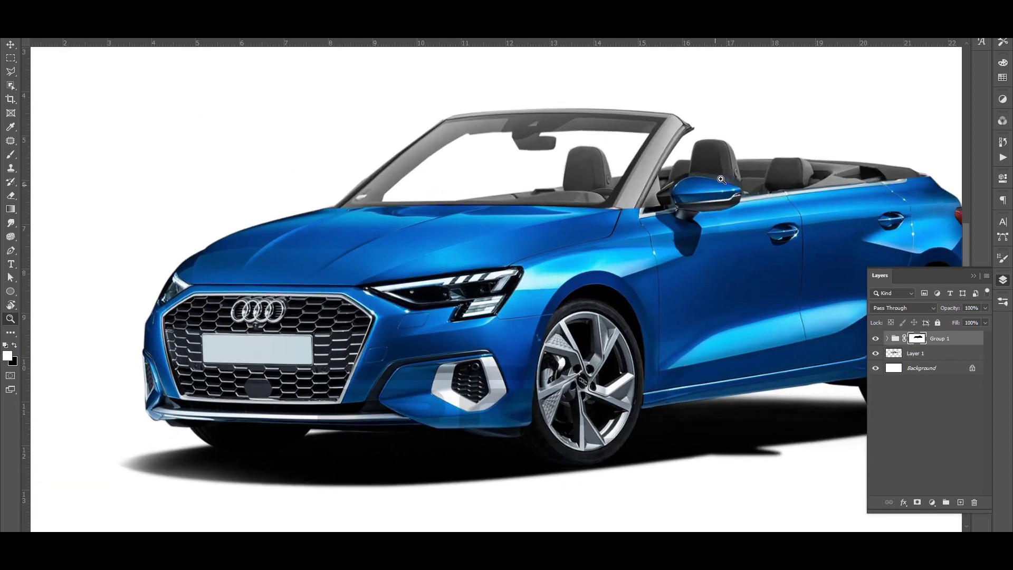
Paint white on Group 1's mask to reveal blue paint along the windshield A-pillar
key("alt+bracketleft")
key("ctrl+plus")
key("x")
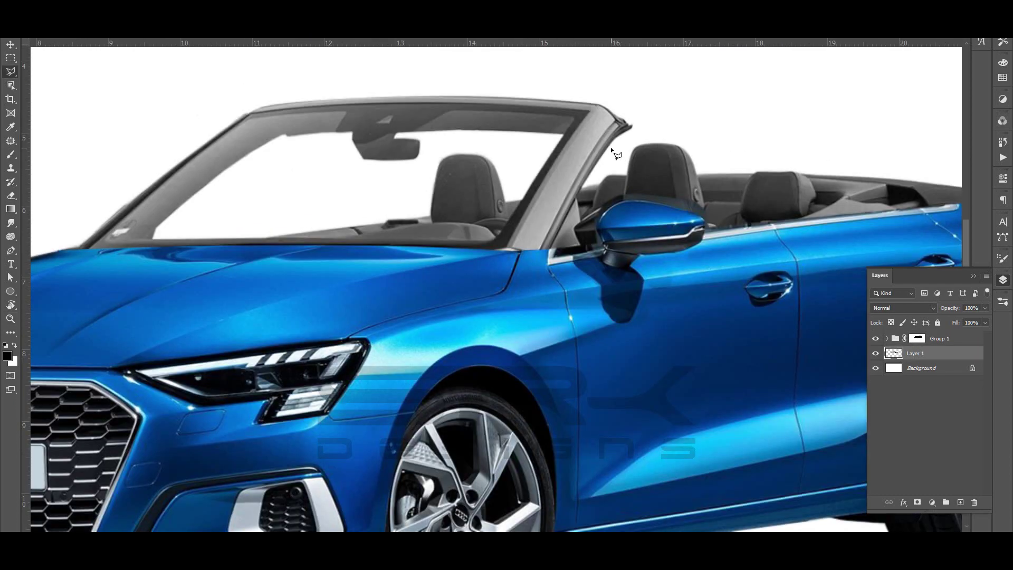
left_click(916, 338)
key("b")
key("x")
left_click_drag(527, 264, 557, 197)
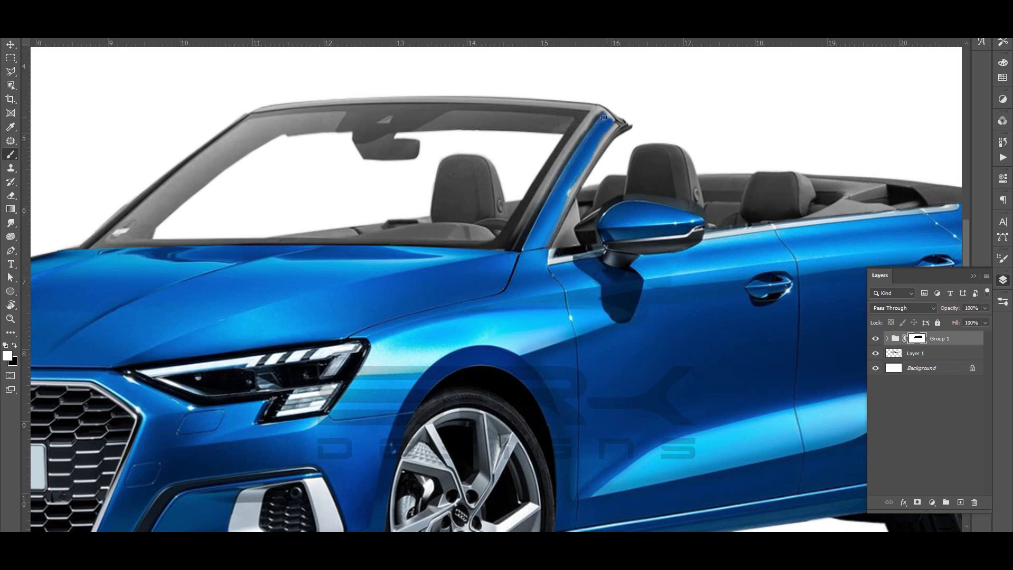
left_click_drag(559, 199, 560, 164)
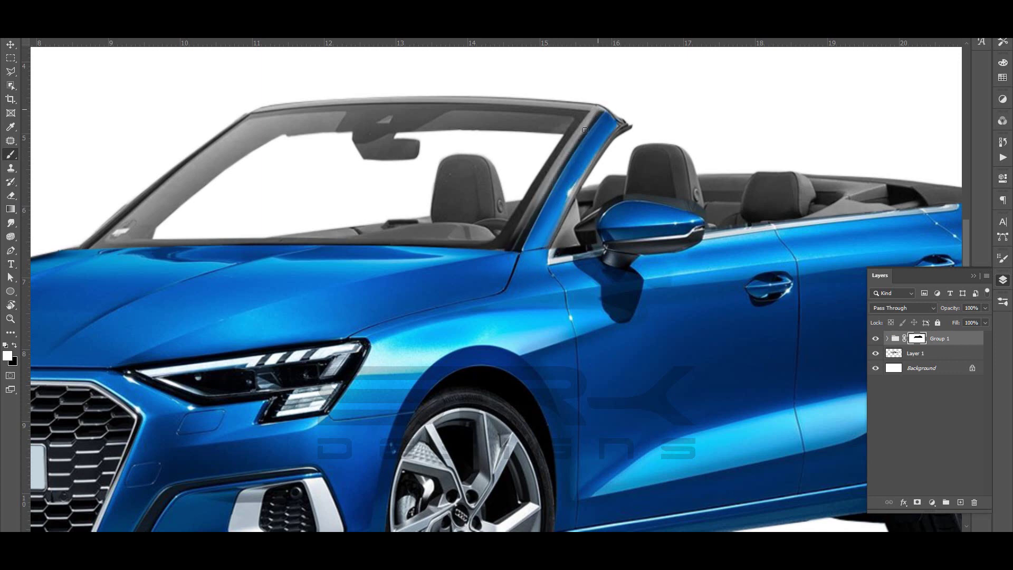
key("ctrl+minus")
key("ctrl+plus")
key("alt+bracketleft")
Select the body section from the hood up to the windshield pillar top
key("l")
left_click(622, 188)
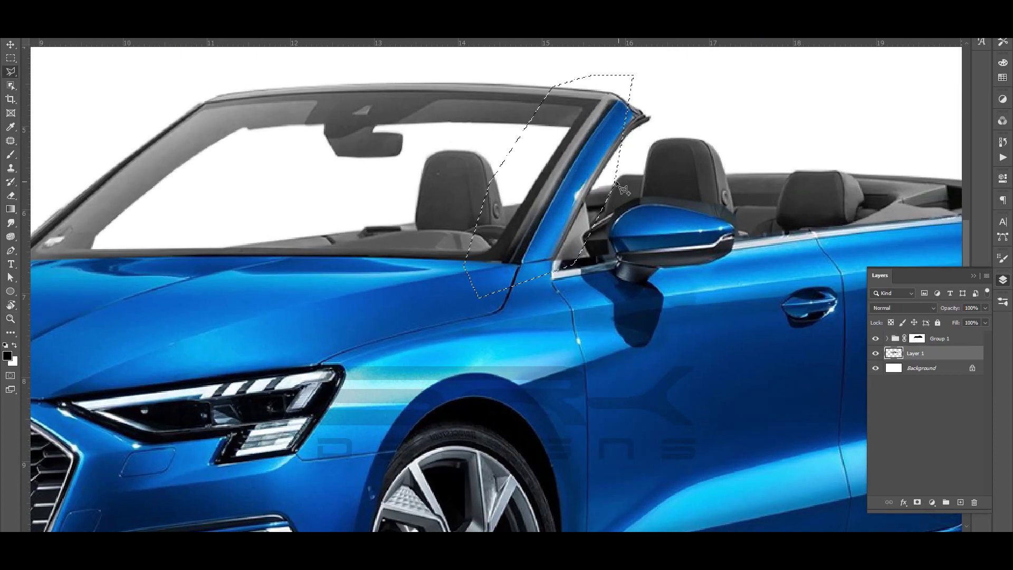
key("ctrl+minus")
key("ctrl+plus")
left_click(453, 56)
left_click(277, 186)
left_click(370, 292)
left_click(477, 293)
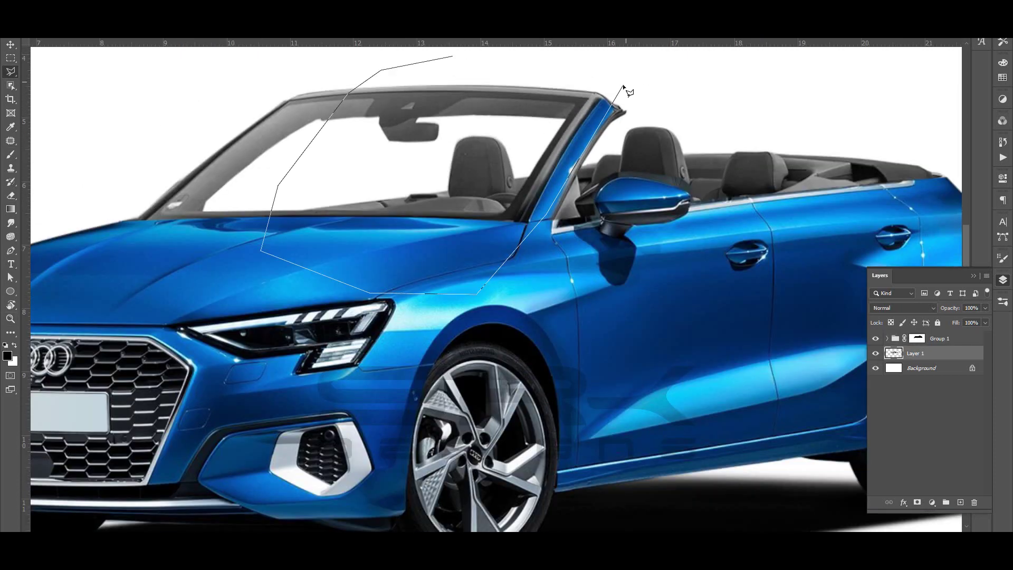
double_click(623, 85)
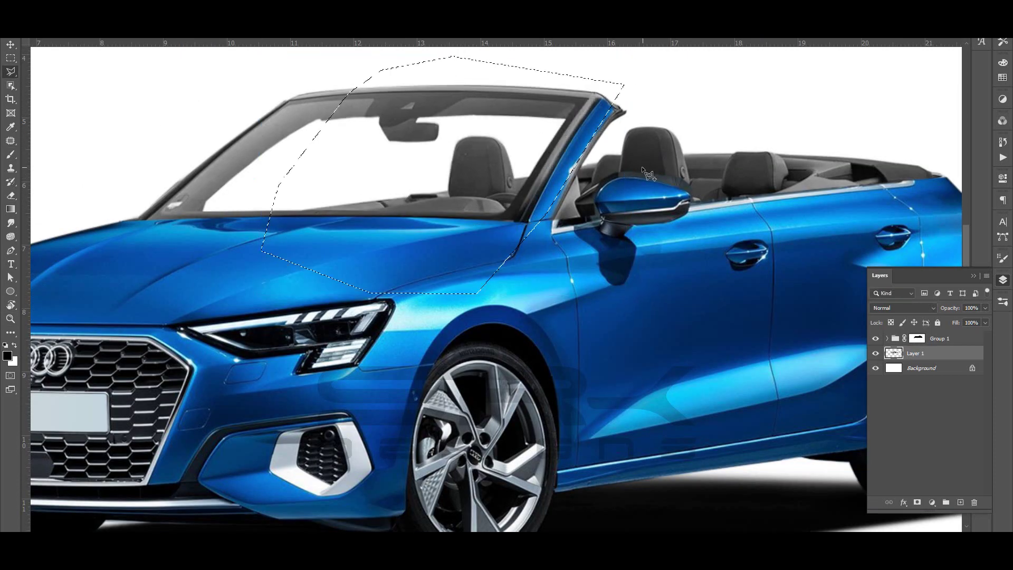
Copy the selected piece to Layer 2 and warp it into the A-pillar
key("ctrl+j")
key("ctrl+t")
left_click_drag(648, 174, 633, 127)
key("Return")
Erase the stray dashboard bump and headrest edge with a smaller eraser
key("e")
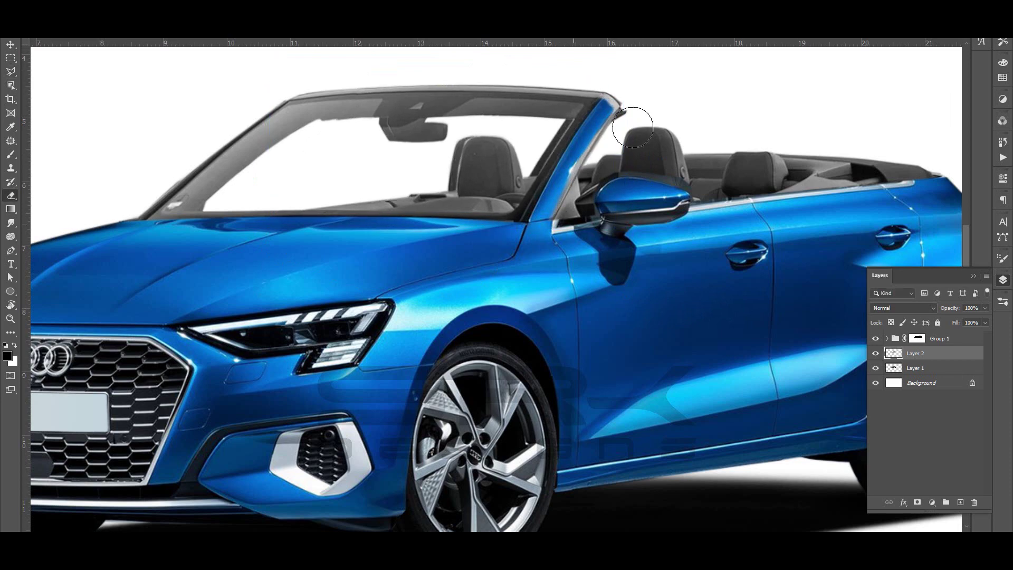
scroll(422, 187, "up", 2)
key("alt+bracketleft")
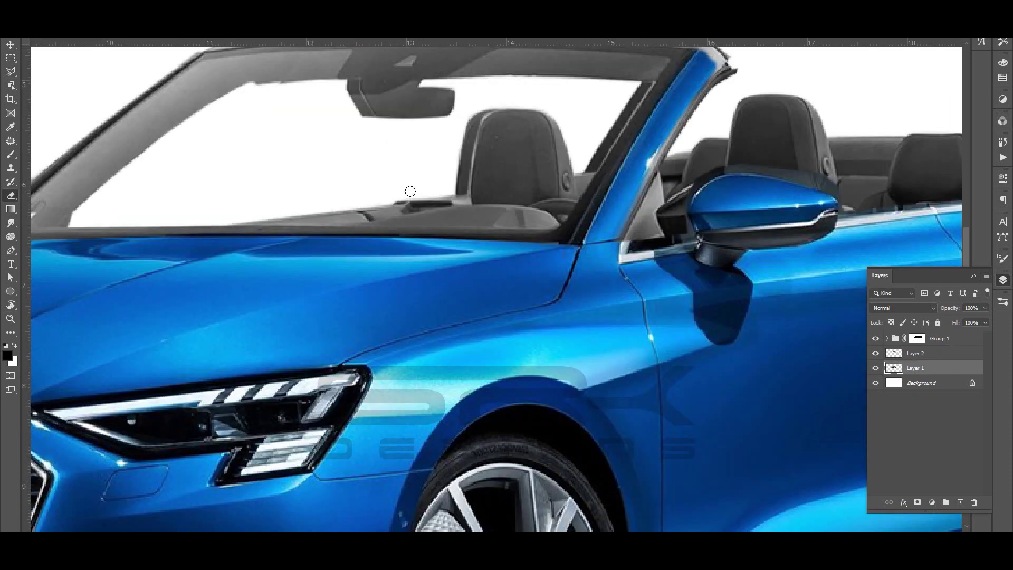
mouse_move(410, 191)
left_mouse_down()
mouse_move(490, 173)
mouse_move(463, 154)
left_mouse_up()
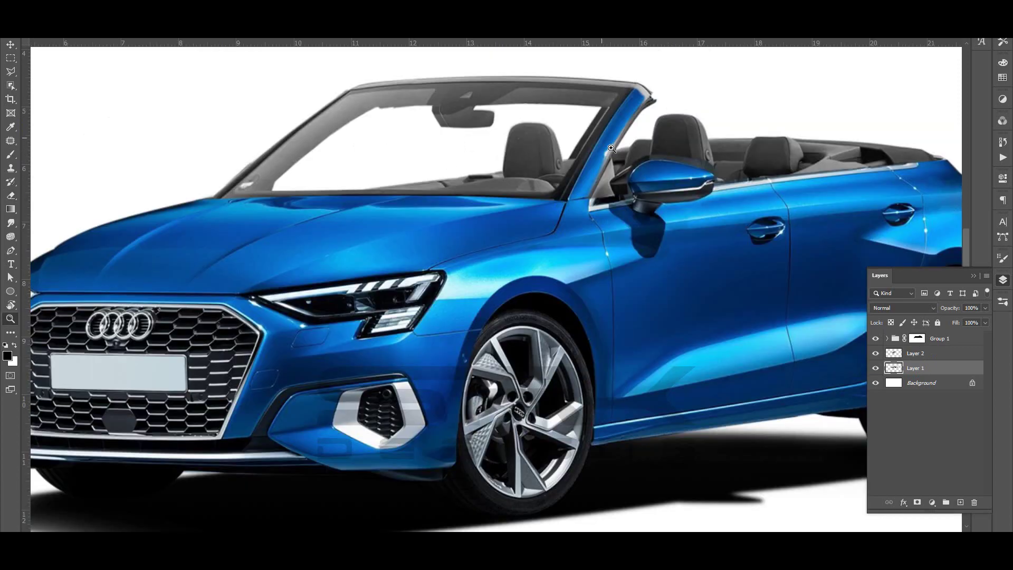
key("z")
scroll(606, 238, "down", 3)
scroll(607, 237, "up", 2)
Disable Group 1's mask and select the roof edge above the windshield
left_click(919, 341, "shift")
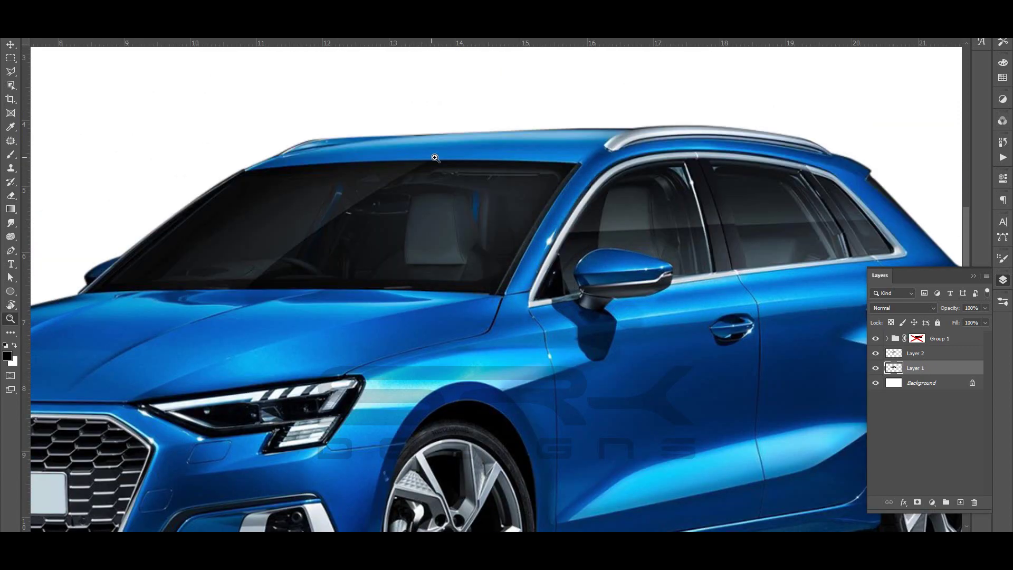
key("l")
left_click(245, 171)
left_click(602, 170)
left_click(603, 150)
double_click(274, 157)
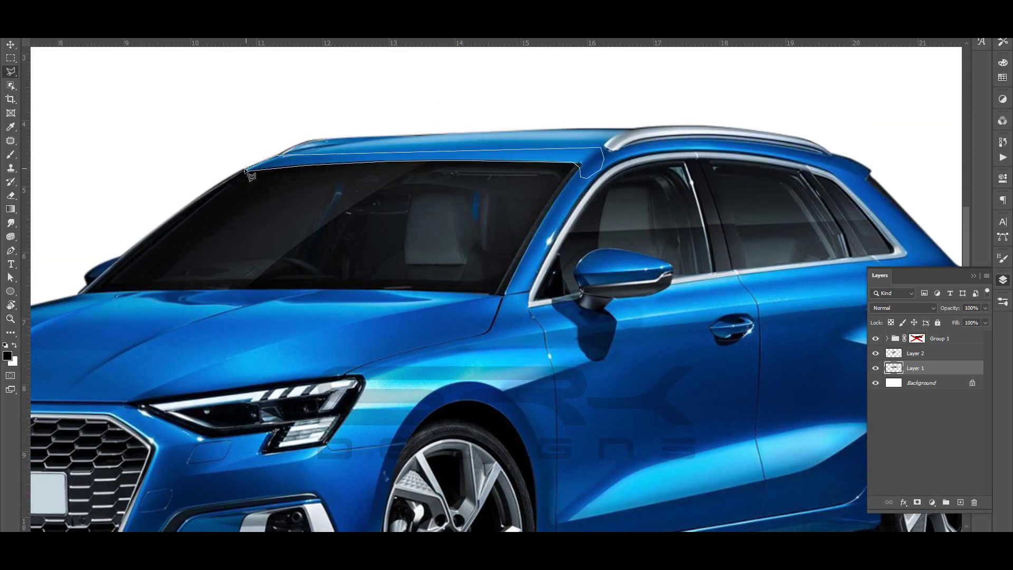
Copy the roof strip to Layer 3, delete Group 1 copy, and re-enable the mask
left_click(916, 340)
key("x")
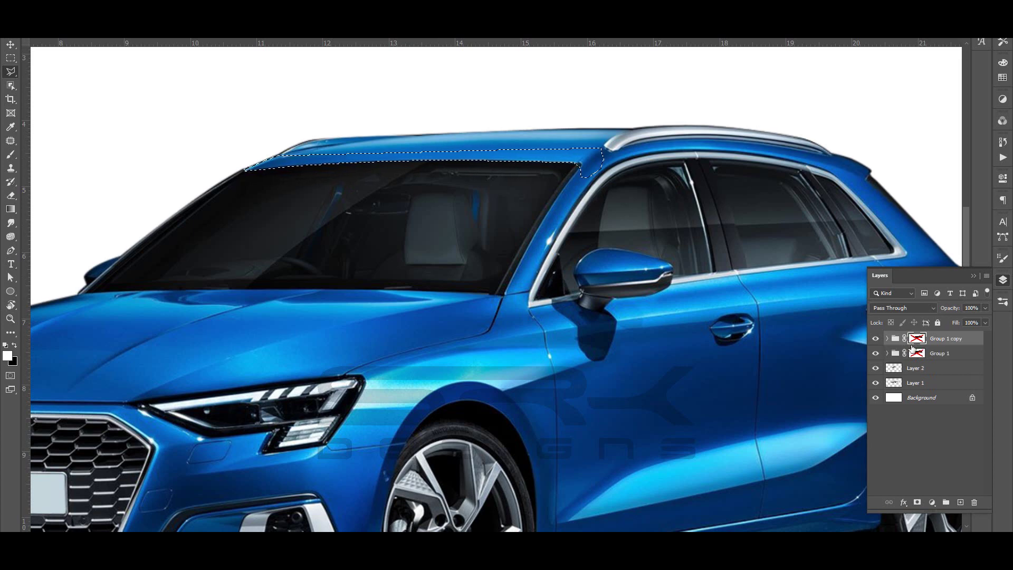
key("ctrl+j")
key("ctrl+j")
left_click_drag(964, 380, 974, 502)
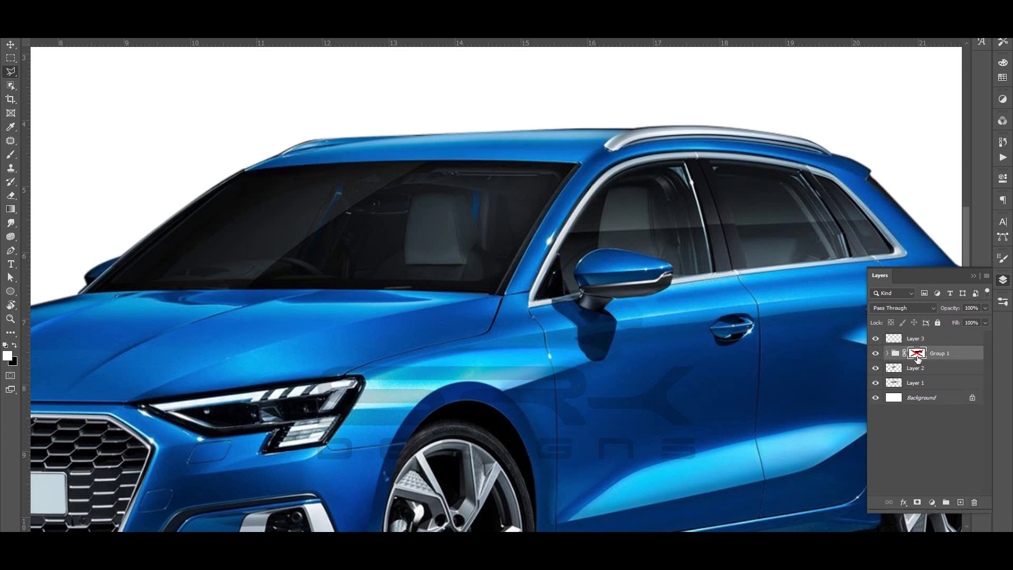
left_click(916, 353, "shift")
key("v")
left_click(915, 338)
Hide Layer 3 and zoom in on the windshield pillar
key("ctrl+comma")
key("ctrl+comma")
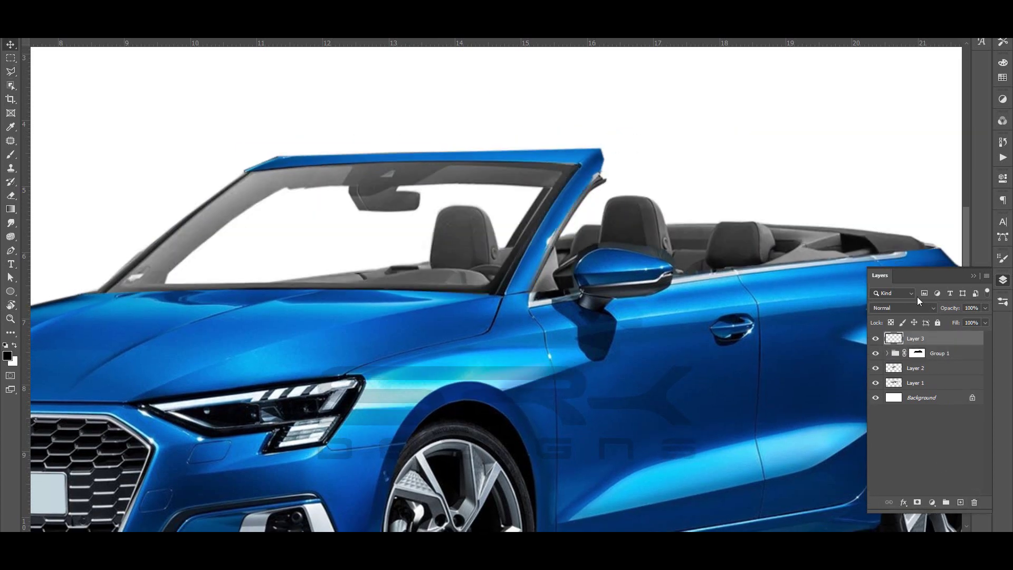
key("z")
left_click_drag(561, 204, 627, 168)
key("ctrl+comma")
key("ctrl+comma")
key("ctrl+comma")
Turn the windshield-top path into a selection and erase blue paint along it
left_click_drag(282, 123, 608, 141)
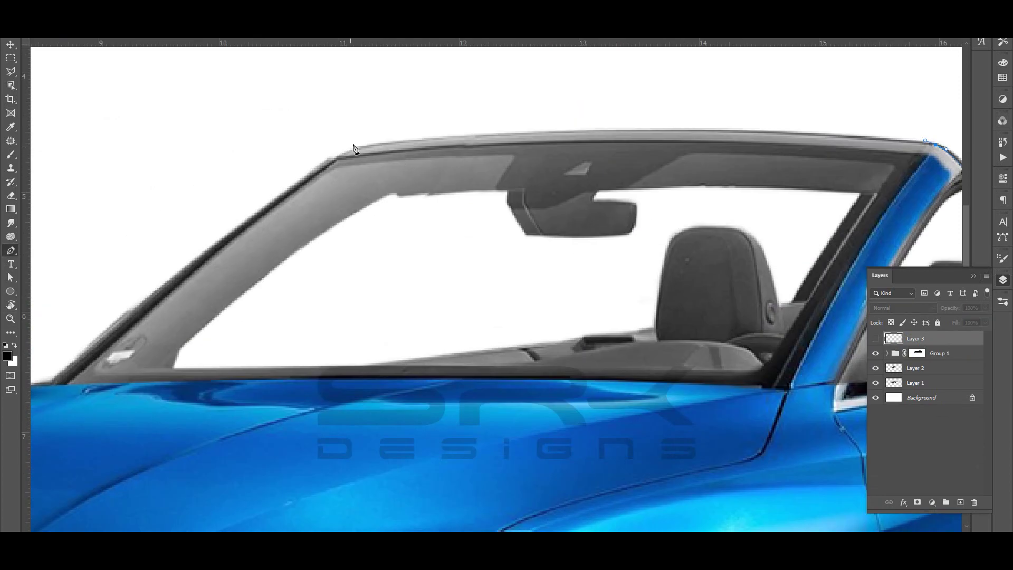
key("a")
key("ctrl+minus")
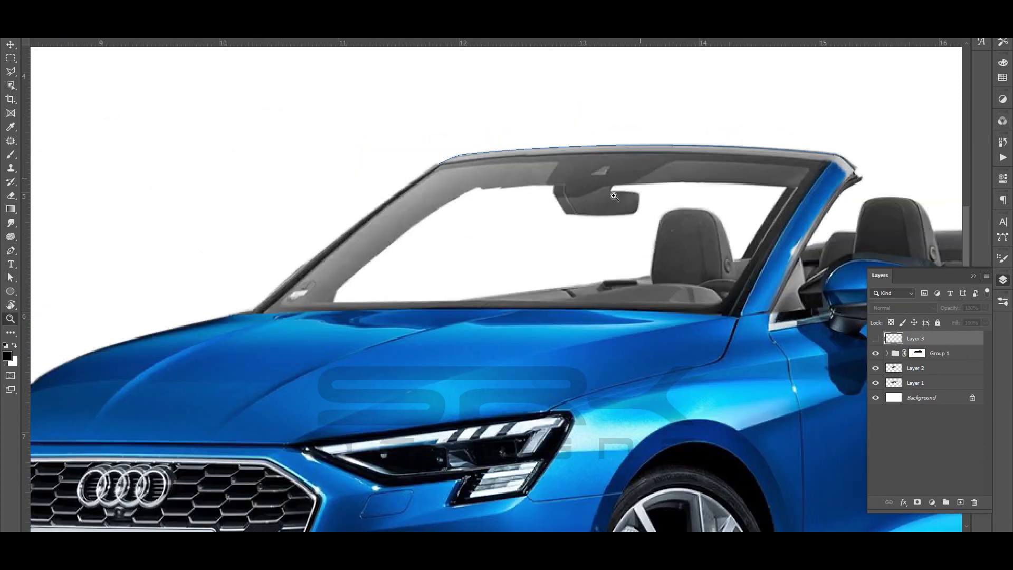
key("ctrl+comma")
right_click(722, 193)
left_click(750, 211)
key("Return")
key("e")
left_click_drag(459, 161, 832, 155)
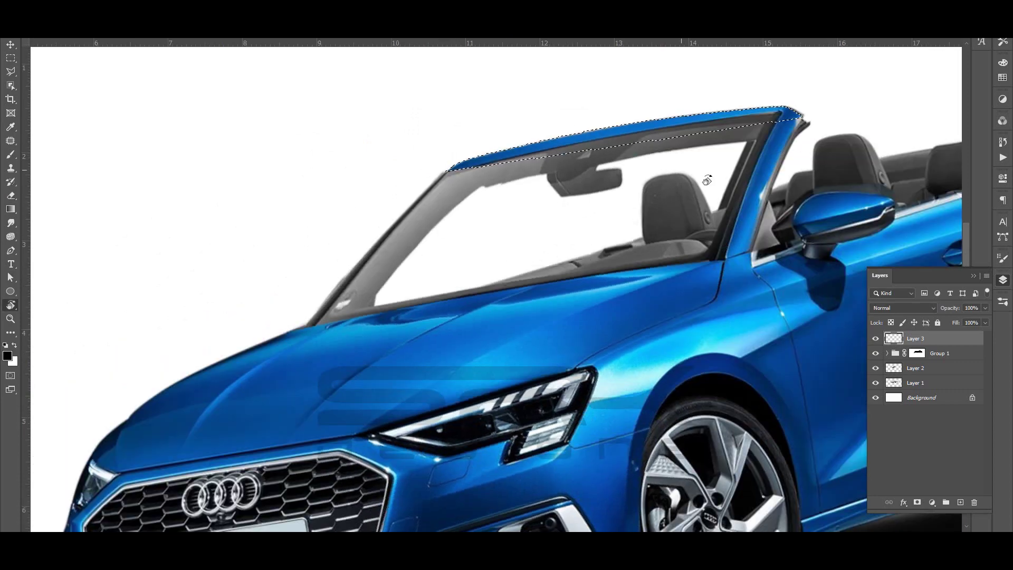
Paint blue along the windshield top, then deselect and zoom in
key("b")
left_click(823, 279, "alt")
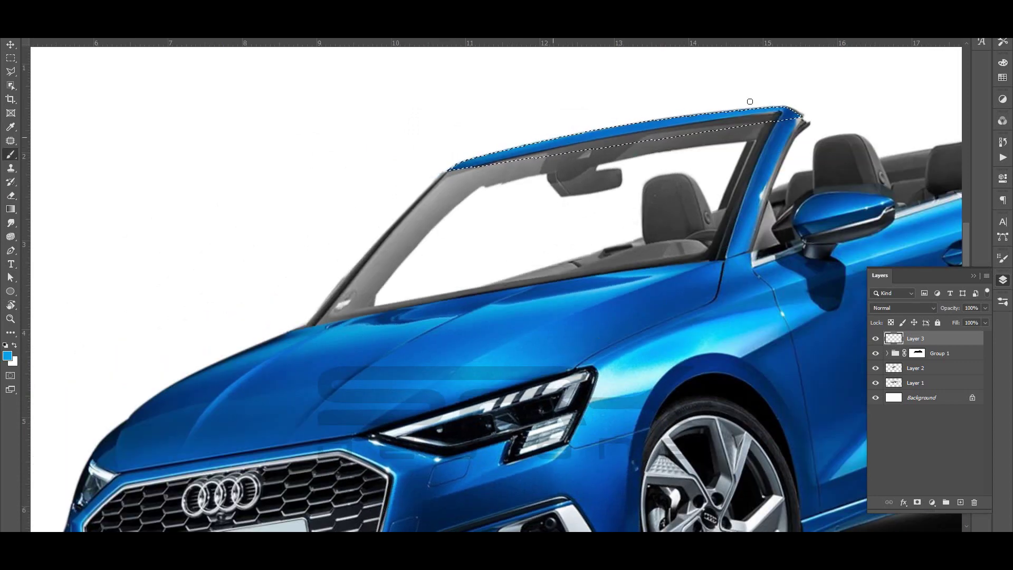
key("ctrl+d")
key("z")
left_click(632, 167)
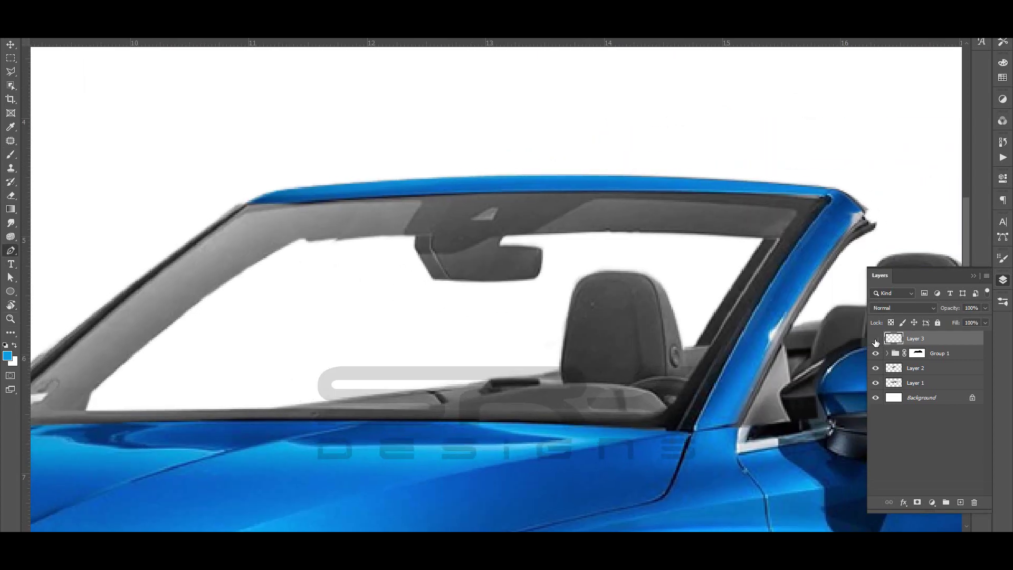
Show Layer 3's roof strip and reload the windshield-top path as a selection for erasing
left_click(875, 338)
right_click(718, 275)
left_click(765, 343)
key("Return")
key("e")
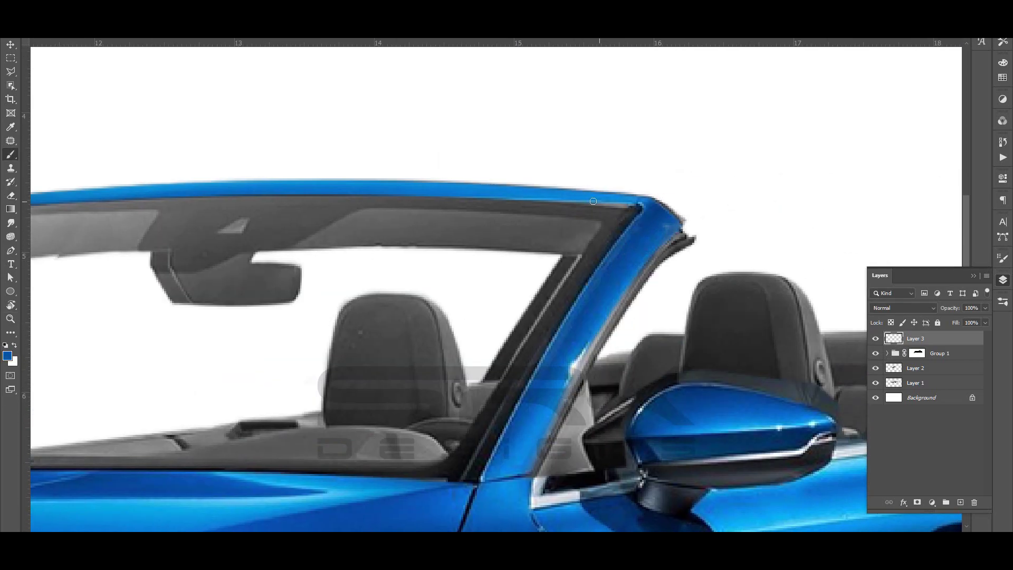
key("z")
left_click_drag(593, 201, 363, 214)
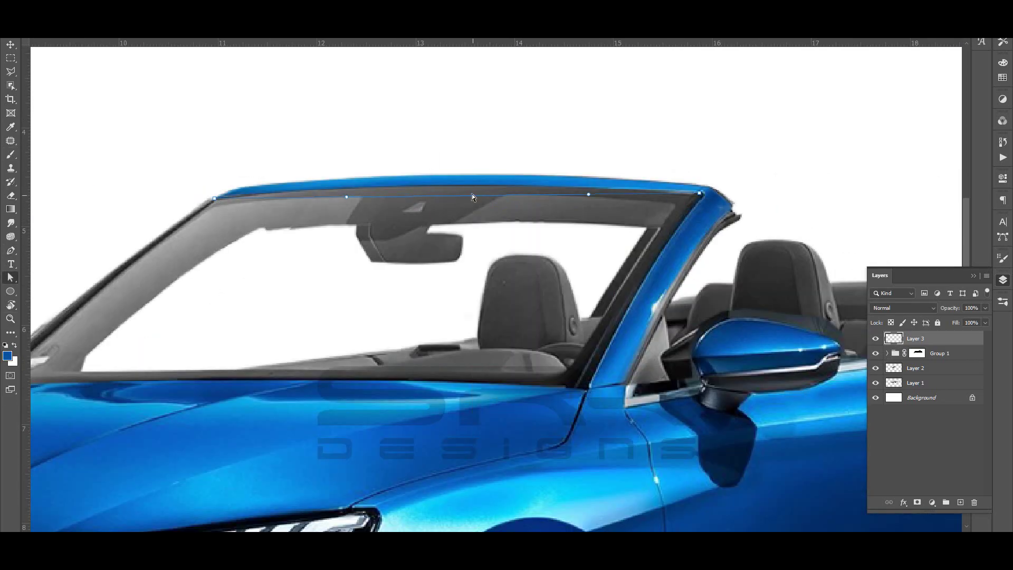
Stroke the windshield-top path in black with the brush on new Layer 4
key("b")
right_click(699, 211)
key("Escape")
key("a")
key("d")
key("ctrl+shift+alt+n")
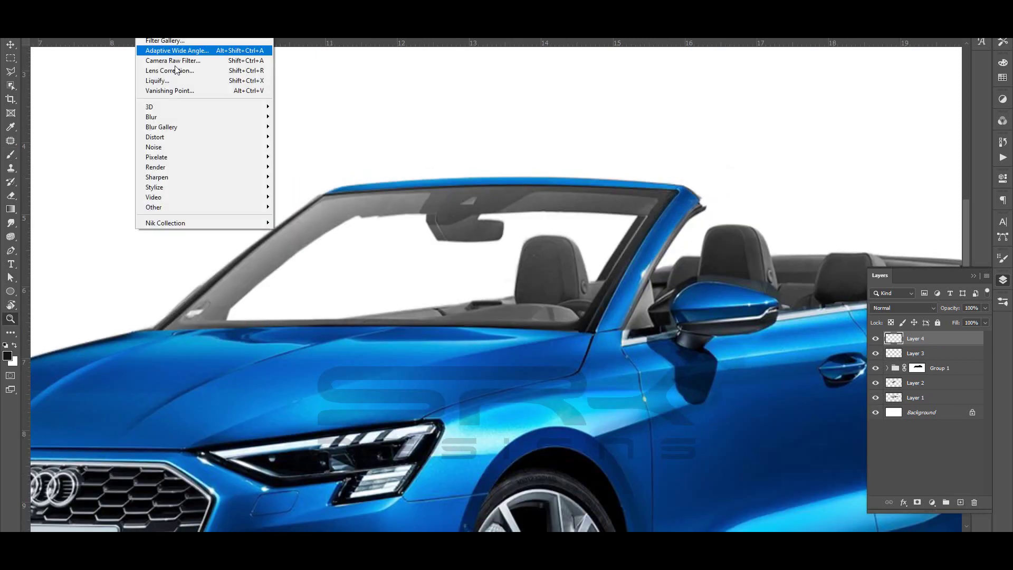
key("e")
key("alt+bracketleft")
key("alt+bracketleft")
key("alt+bracketleft")
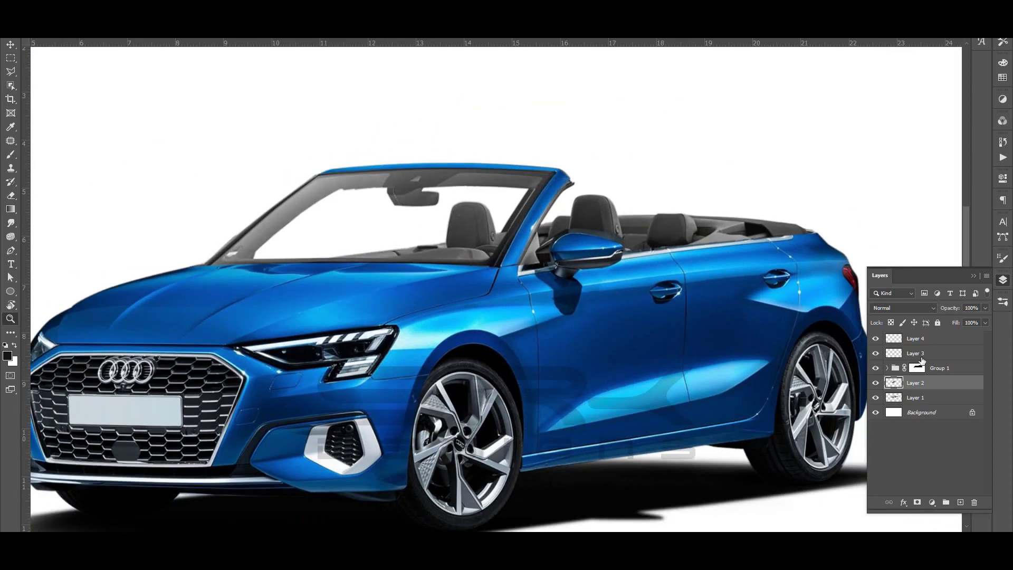
left_click(916, 367)
Lasso a narrow strip along the door shut line and copy it to Layer 5
key("l")
key("x")
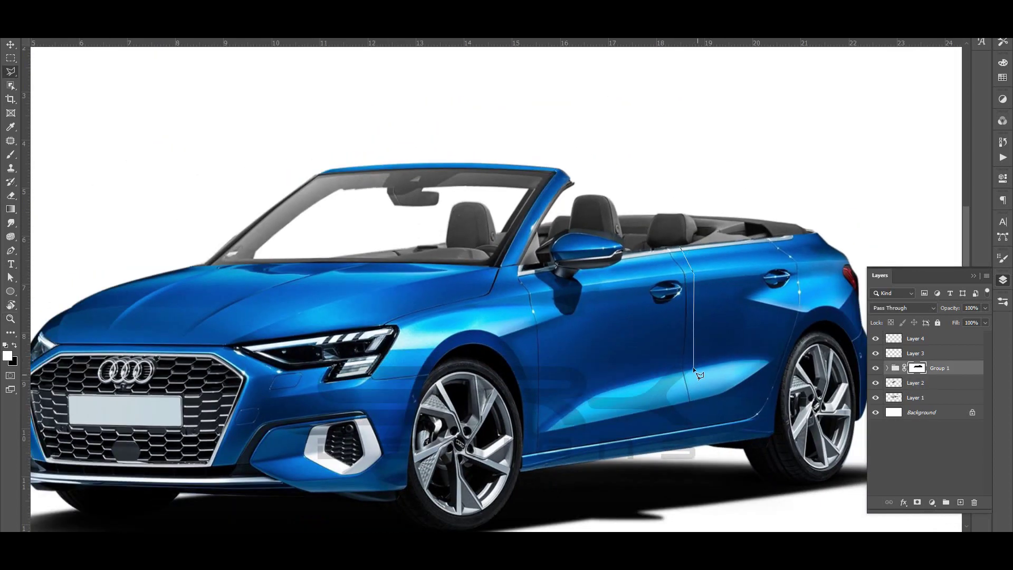
left_click_drag(685, 434, 661, 251)
double_click(652, 439)
key("x")
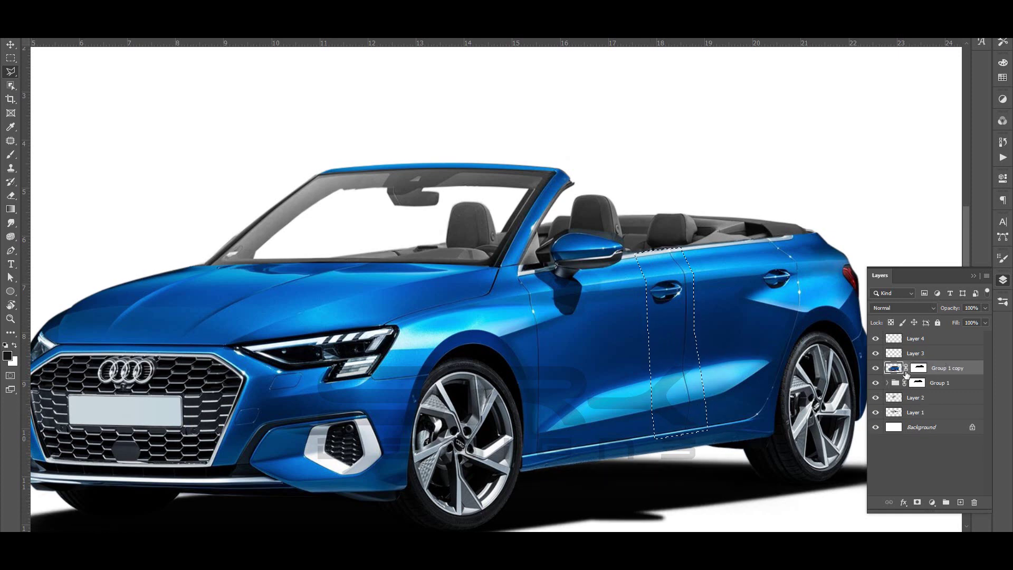
key("ctrl+shift+n")
Move the copied door strip rearward and apply a transform to it
left_click_drag(950, 382, 974, 503)
key("v")
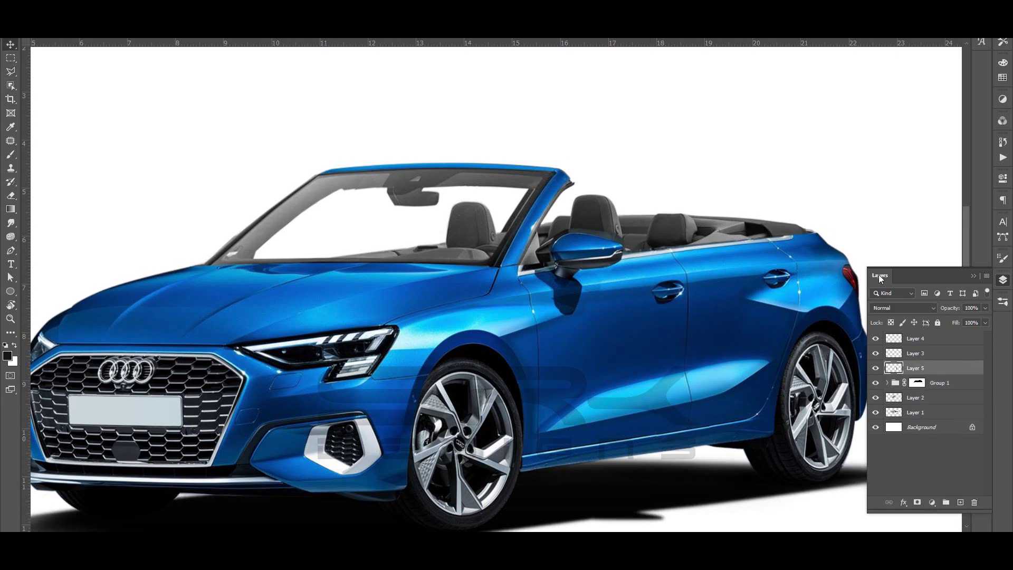
key("Right")
key("Right")
key("Right")
key("Right")
key("Right")
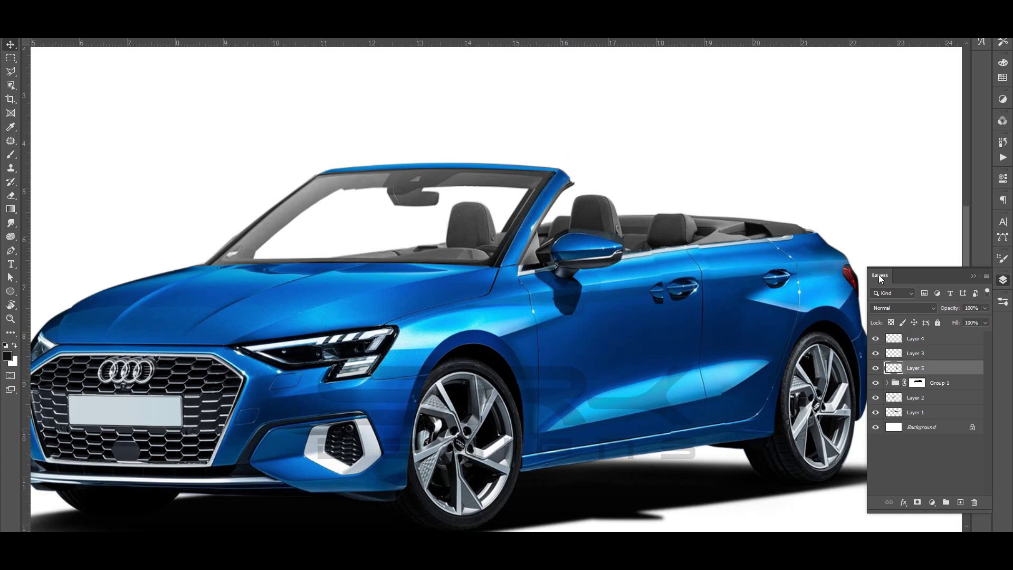
key("Right")
key("ctrl+t")
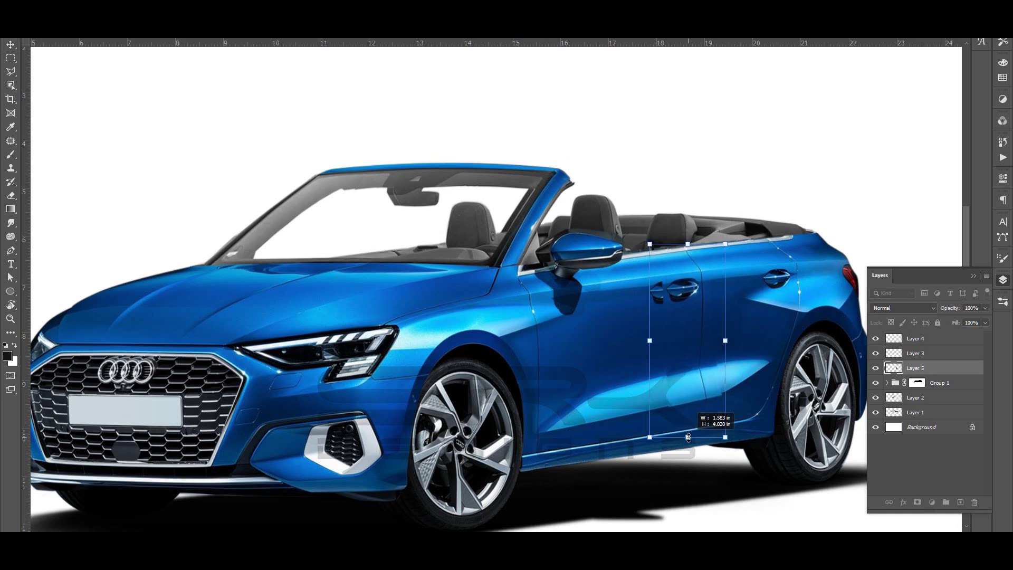
key("Return")
Erase the ghost door handle left of the real one
scroll(695, 346, "up", 1)
key("e")
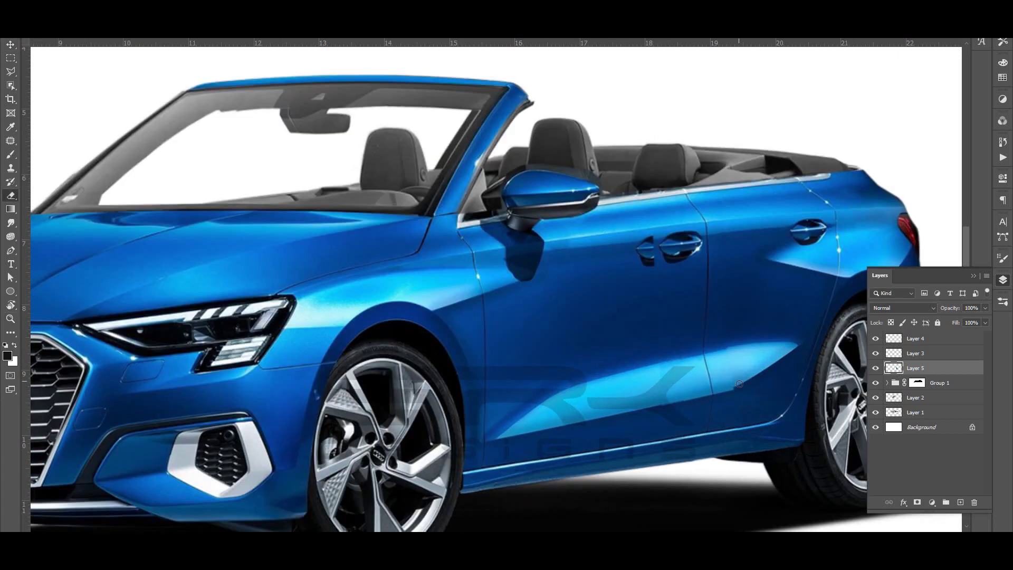
left_click(680, 274)
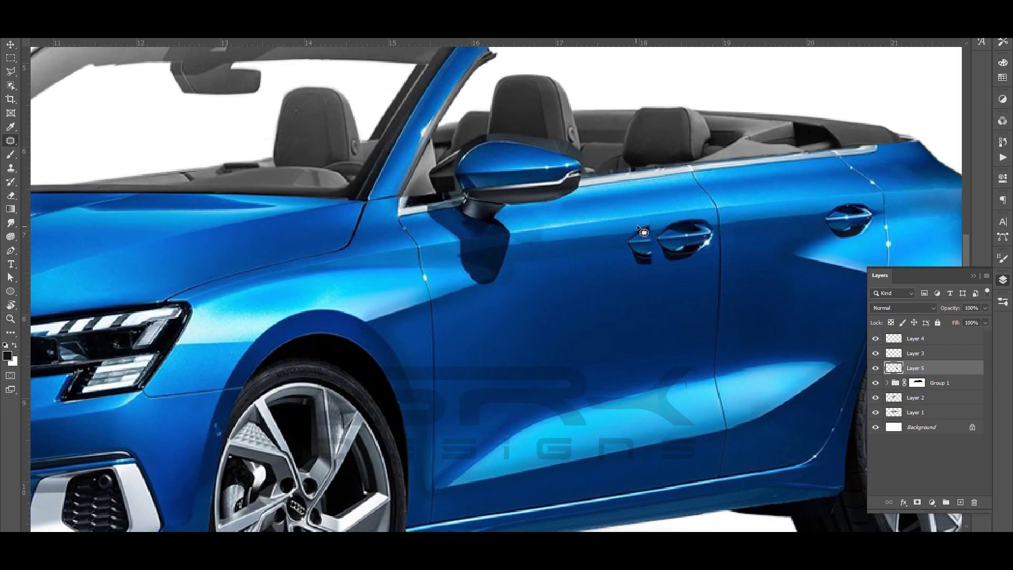
left_click_drag(642, 231, 657, 253)
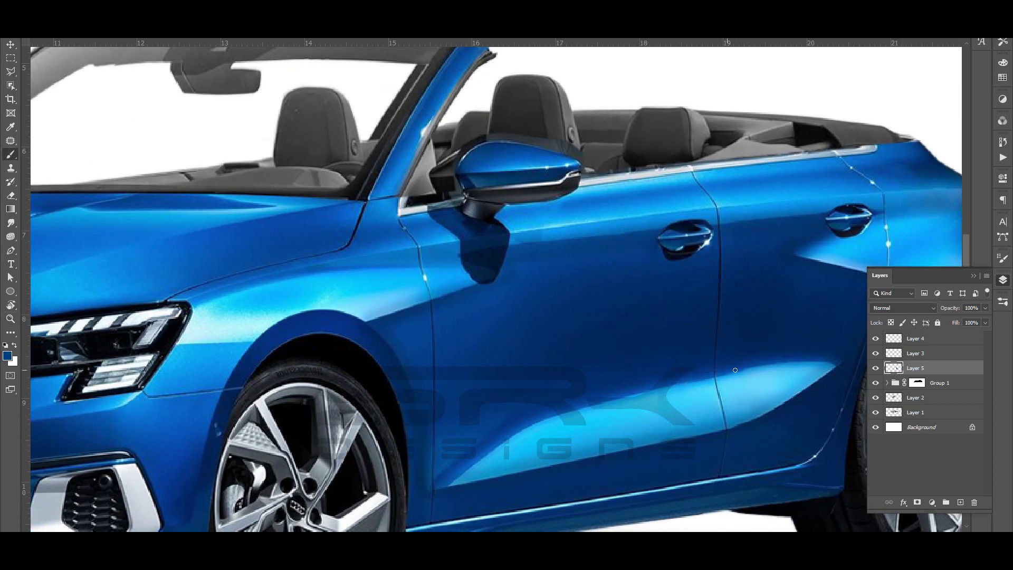
scroll(782, 372, "down", 1)
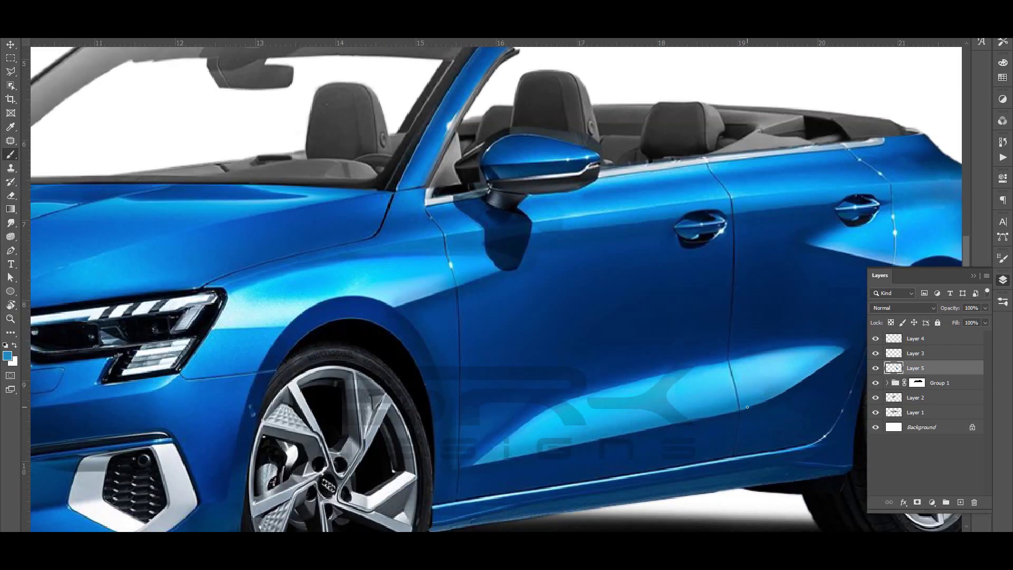
scroll(747, 407, "down", 3)
scroll(686, 406, "down", 3)
scroll(624, 405, "up", 5)
On new Layer 6, patch away the rear door handle, sill and fender seam
key("ctrl+shift+alt+n")
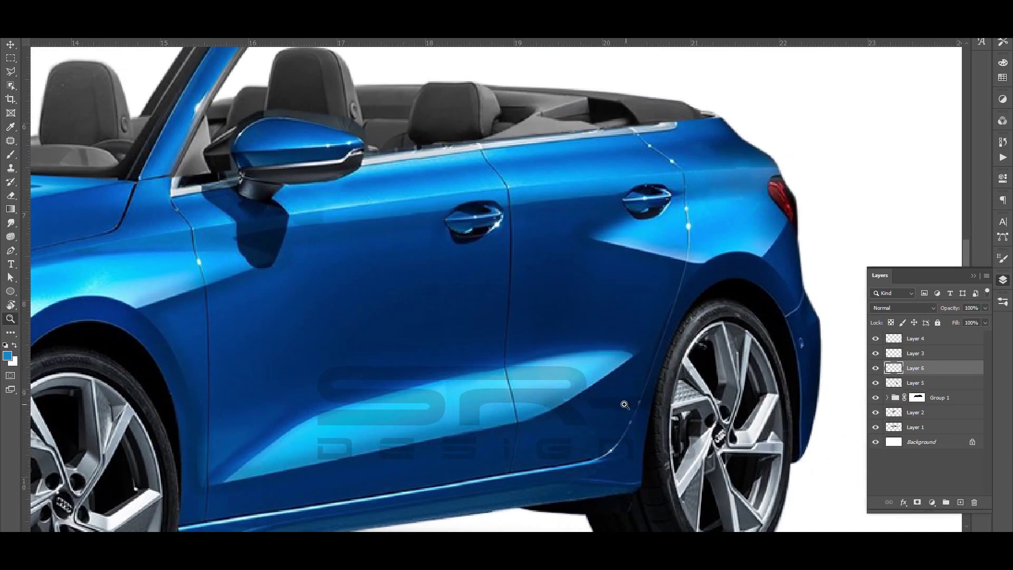
key("j")
left_click_drag(590, 472, 625, 460)
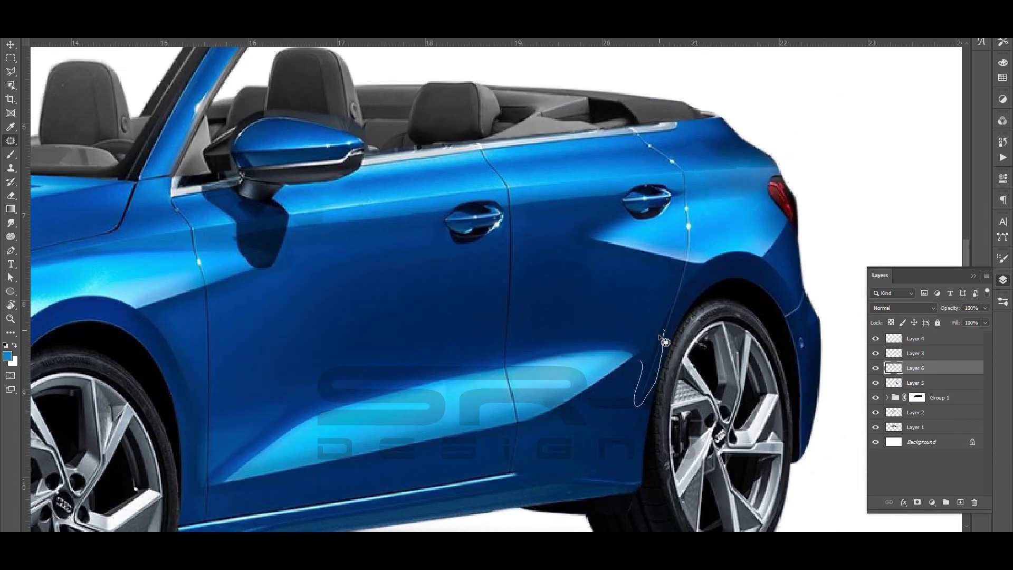
key("z")
scroll(657, 377, "down", 3)
scroll(624, 290, "up", 3)
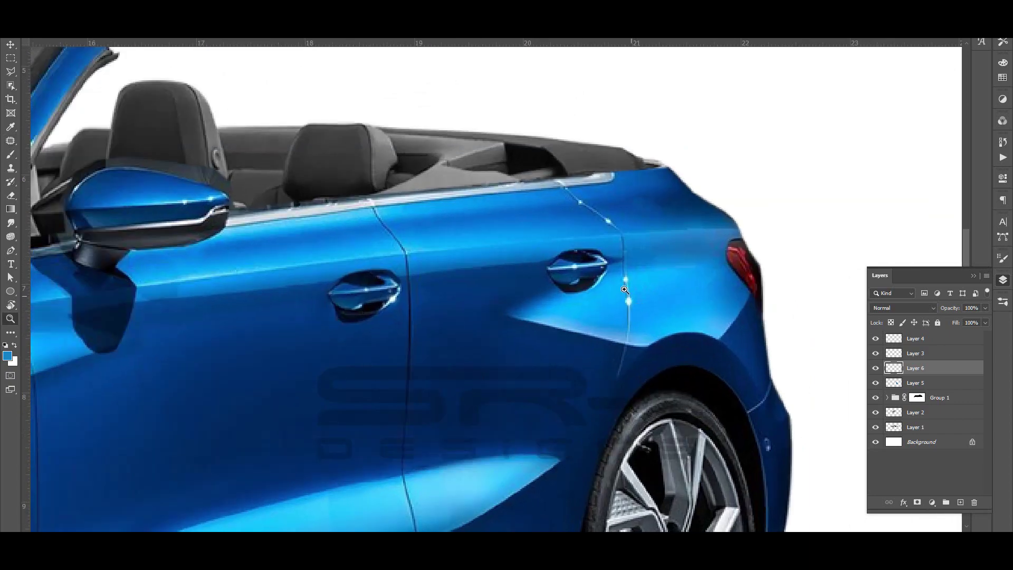
left_click_drag(626, 311, 629, 364)
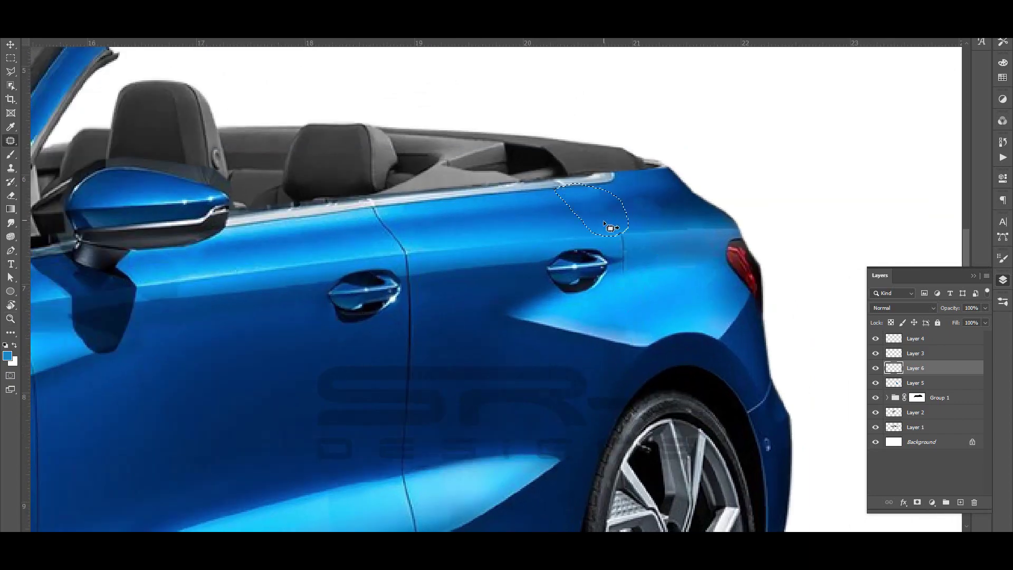
mouse_move(612, 244)
left_mouse_down()
mouse_move(530, 261)
mouse_move(553, 262)
left_mouse_up()
key("r")
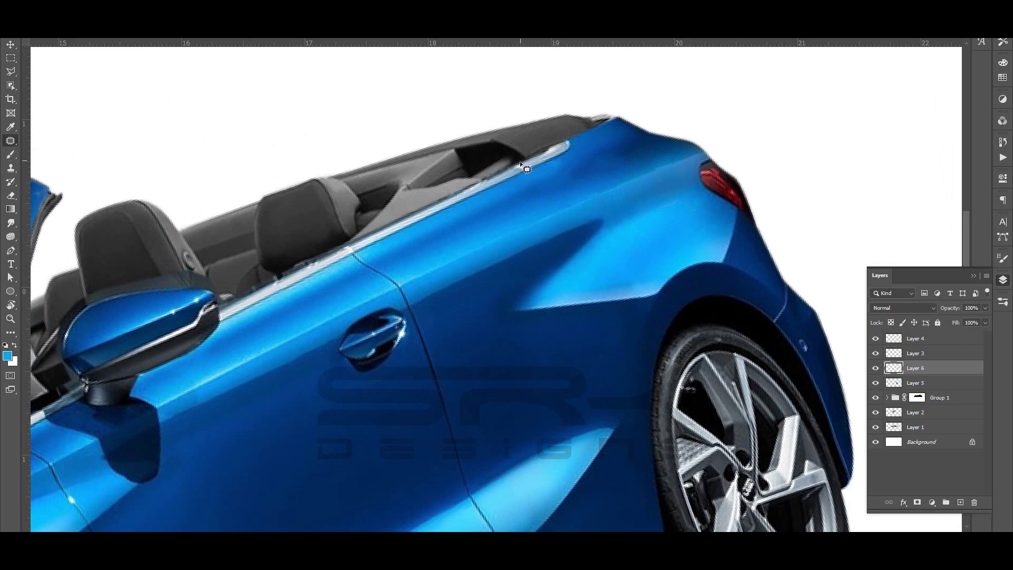
Reset the view and outline the small triangle at the A-pillar base beside the mirror
key("ctrl+0")
scroll(460, 277, "up", 5)
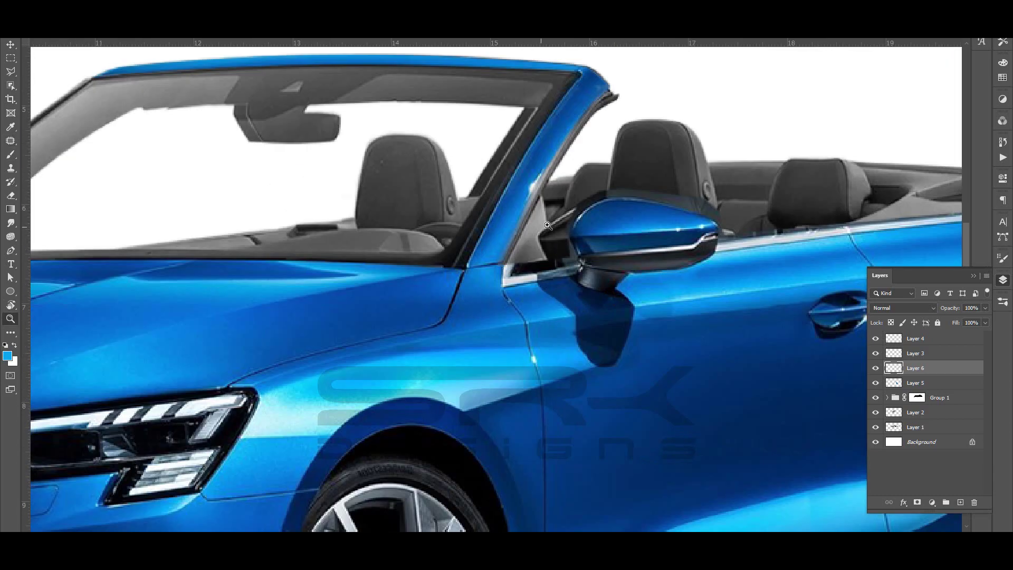
key("b")
key("d")
scroll(460, 277, "down", 2)
key("ctrl+0")
scroll(553, 264, "up", 5)
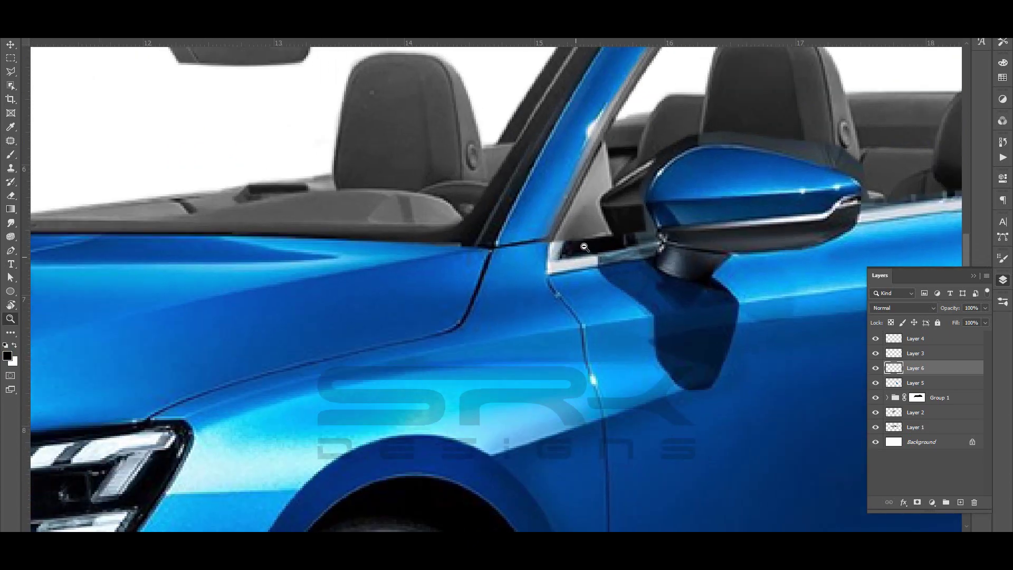
key("l")
left_click(563, 216)
Paint the triangle, deselect, and fit the whole car in view
key("b")
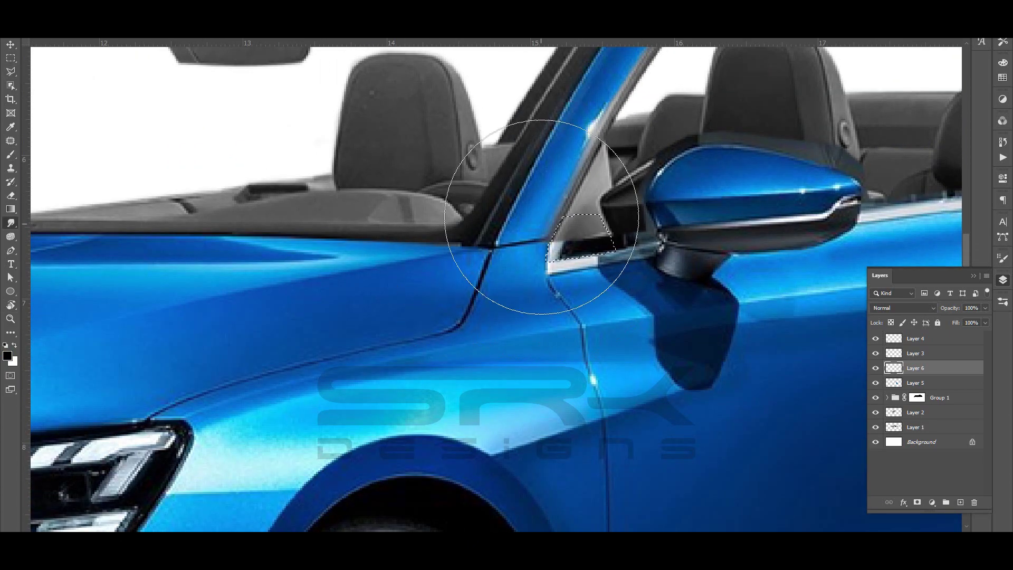
key("ctrl+0")
key("z")
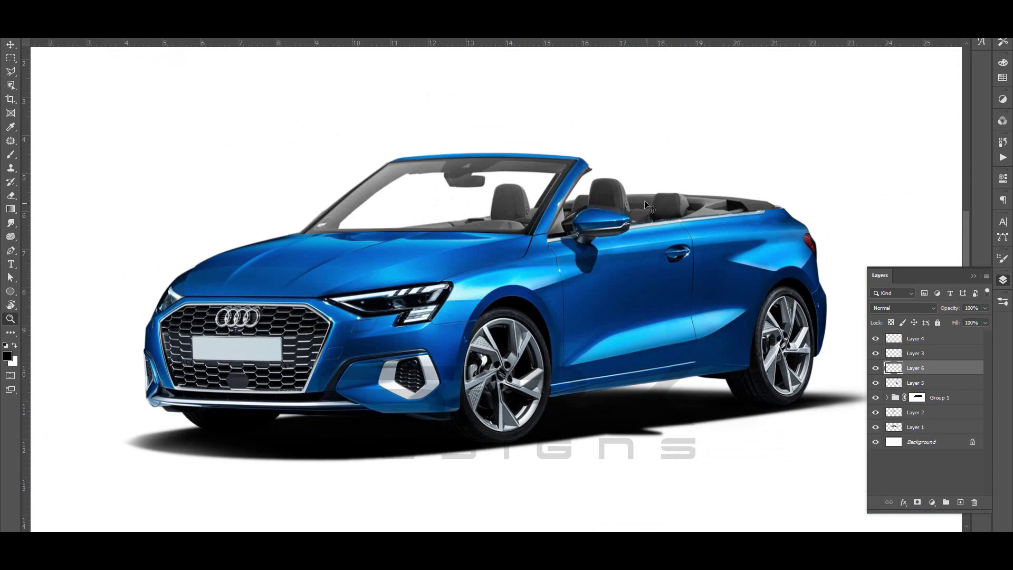
left_click(372, 211)
key("ctrl+0")
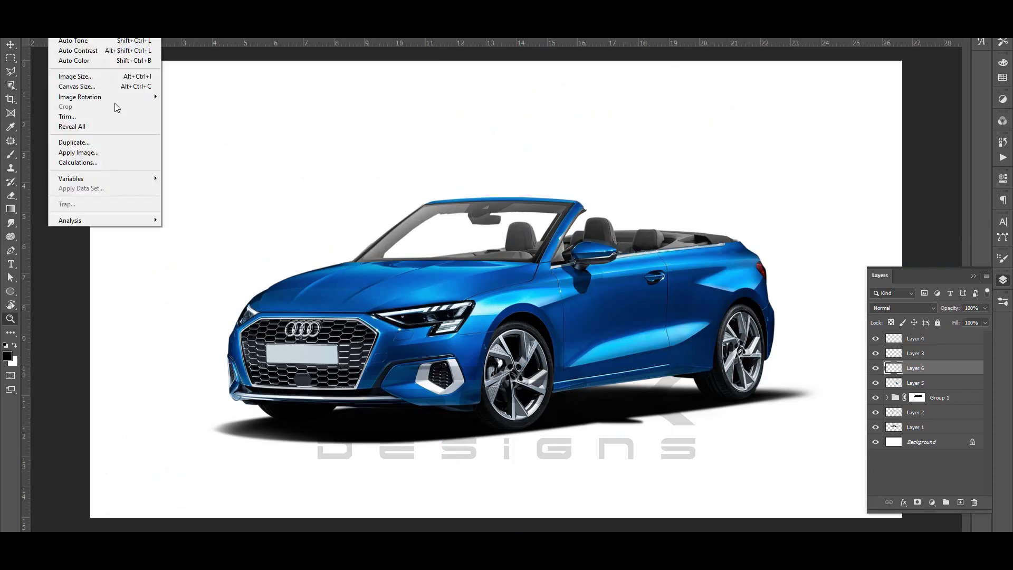
Flip the canvas horizontally and rotate the view to level the rear trim
key("z")
left_click(576, 192)
key("r")
left_click_drag(575, 195, 497, 283)
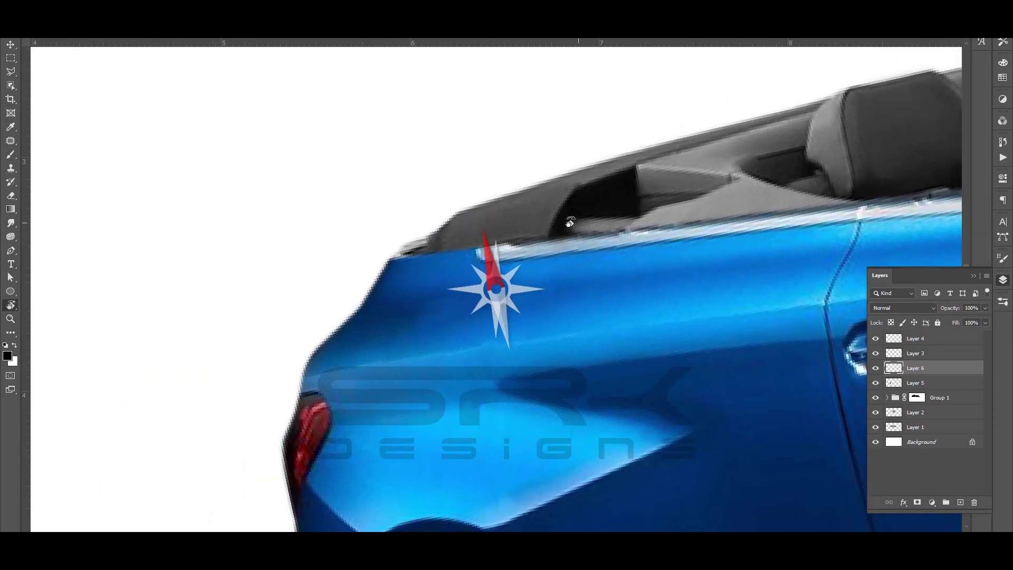
Copy the chrome window trim to Layer 7 and slide it toward the rear deck
key("l")
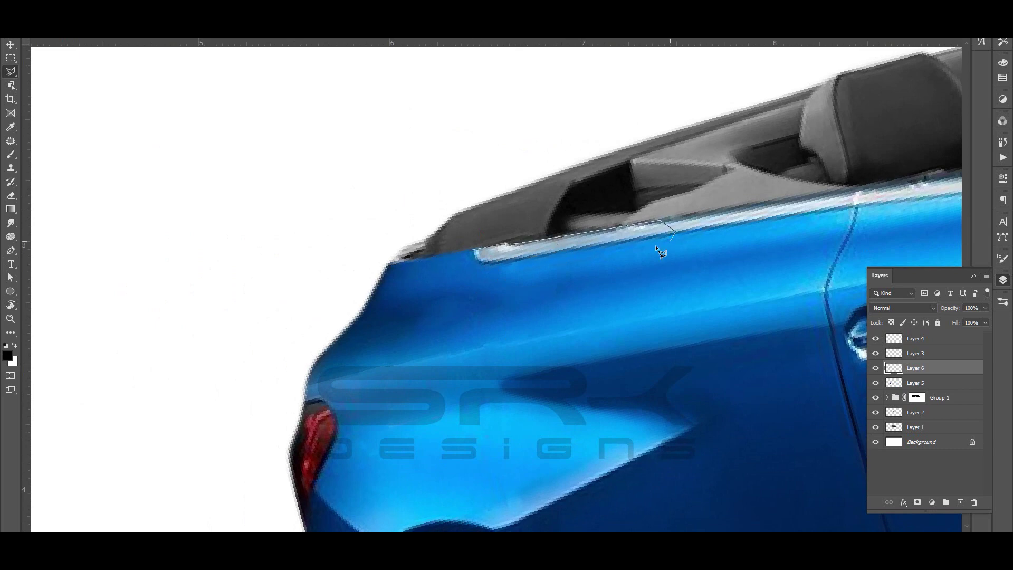
double_click(565, 258)
key("ctrl+j")
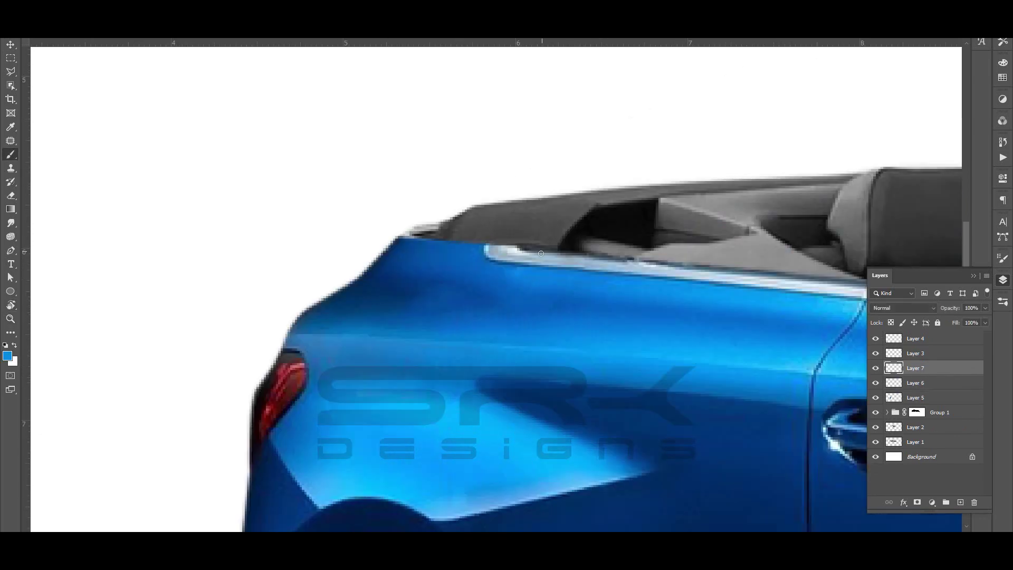
left_click_drag(366, 250, 455, 257)
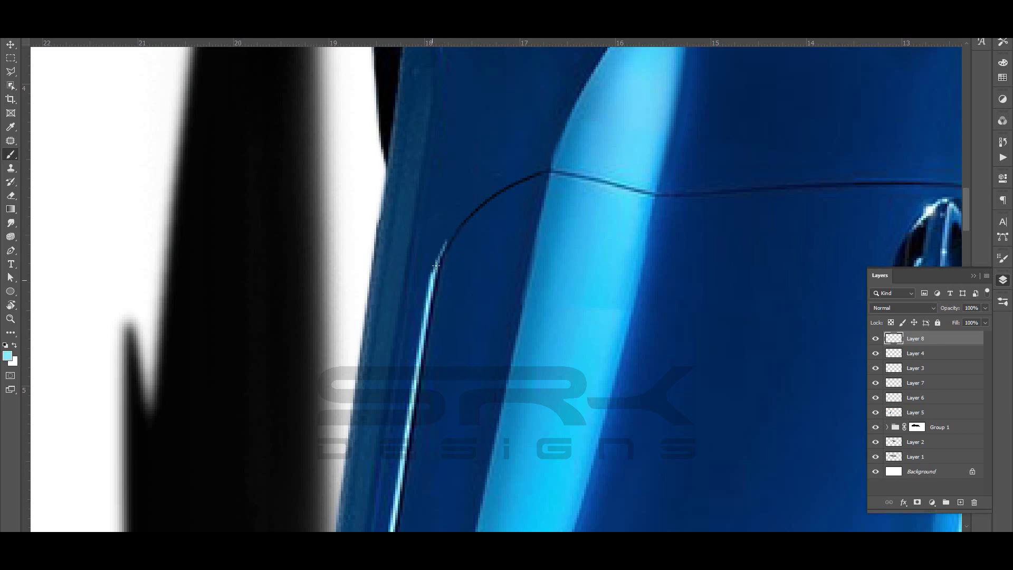
Fit the whole car in view and flip the canvas back horizontally
key("ctrl+0")
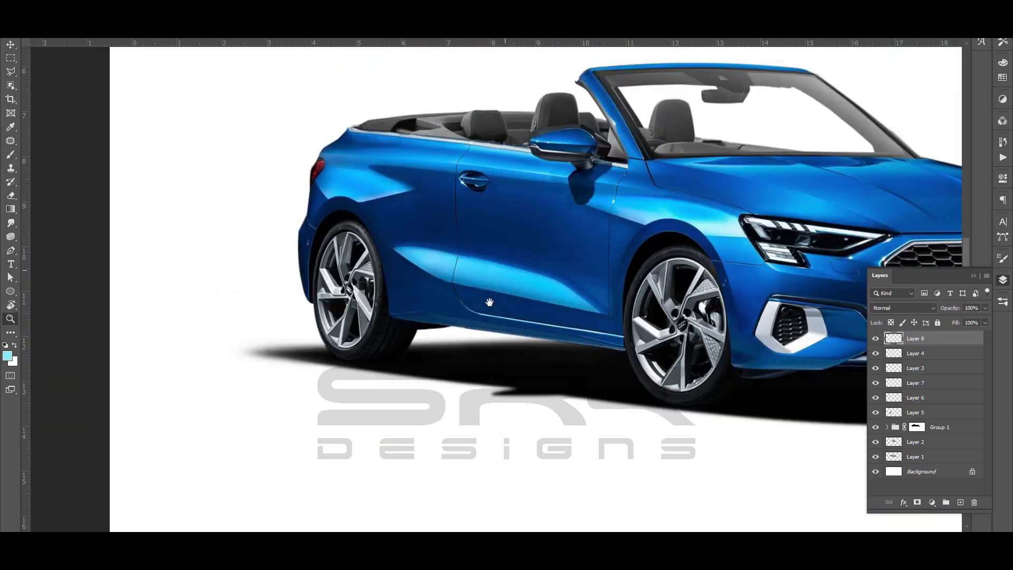
left_click(90, 38)
left_click(228, 145)
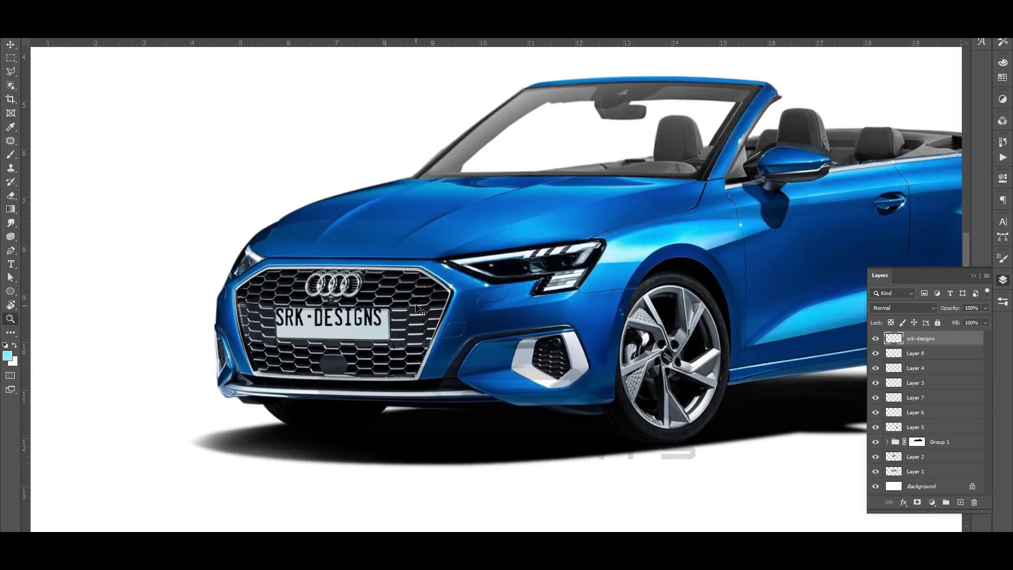
Duplicate the srk-designs plate layer and move the copy beneath the original
key("ctrl+j")
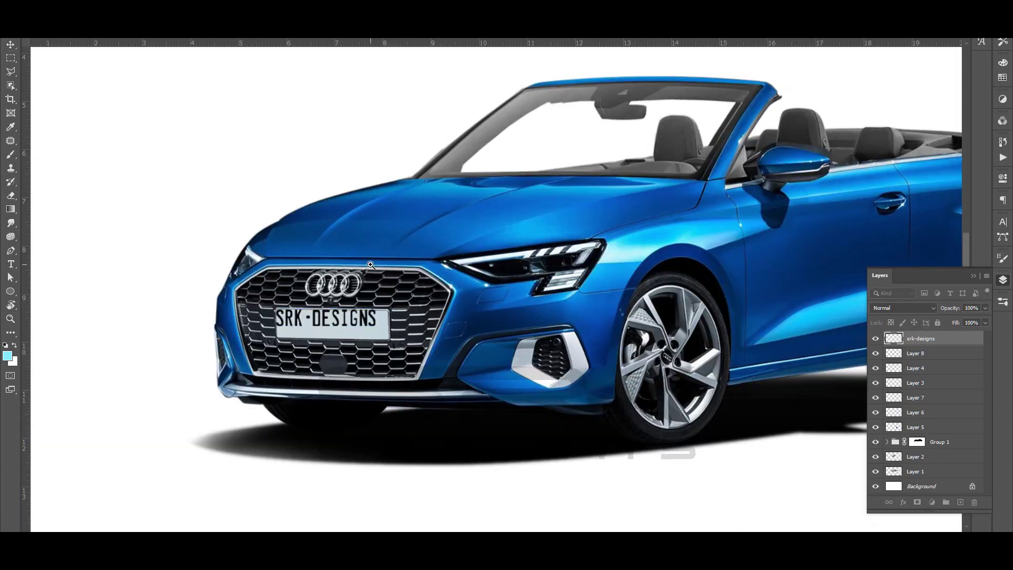
scroll(417, 308, "up", 3)
key("ctrl+bracketleft")
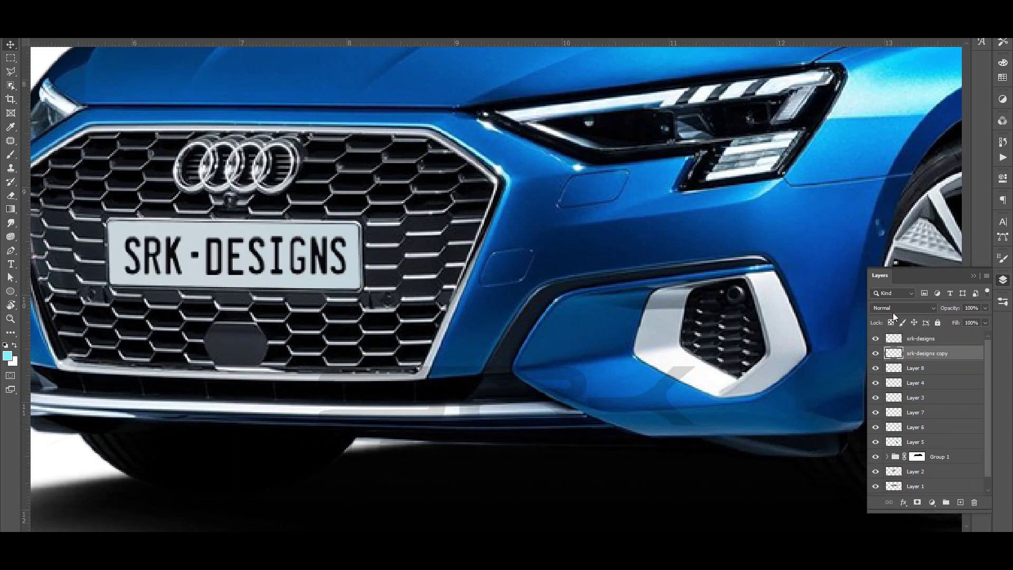
key("ctrl+0")
scroll(536, 244, "up", 1)
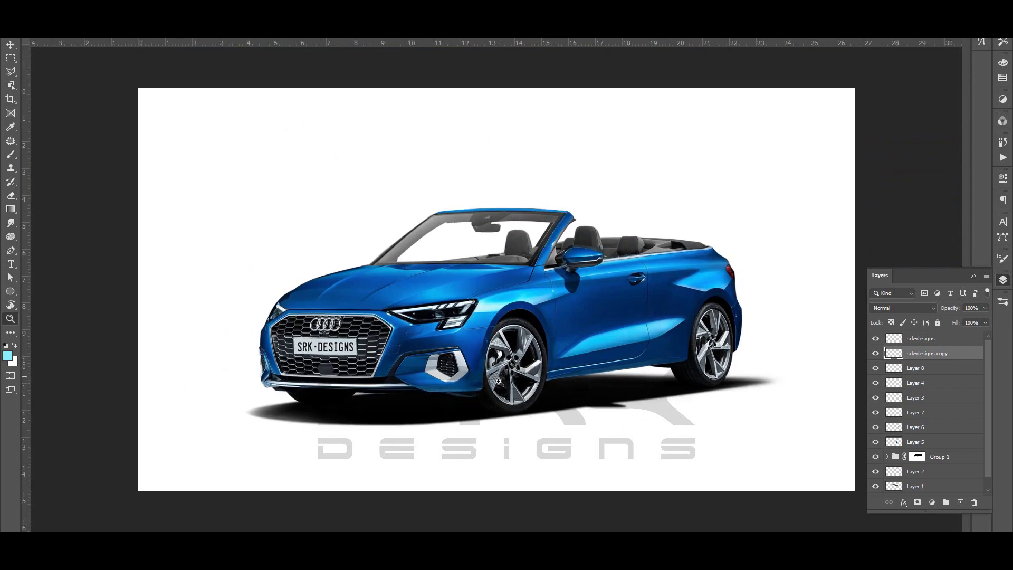
scroll(536, 243, "up", 1)
scroll(663, 275, "up", 3)
Add a new empty Layer 9 on top and pick the Brush tool
key("ctrl+shift+alt+n")
scroll(581, 221, "up", 1)
key("b")
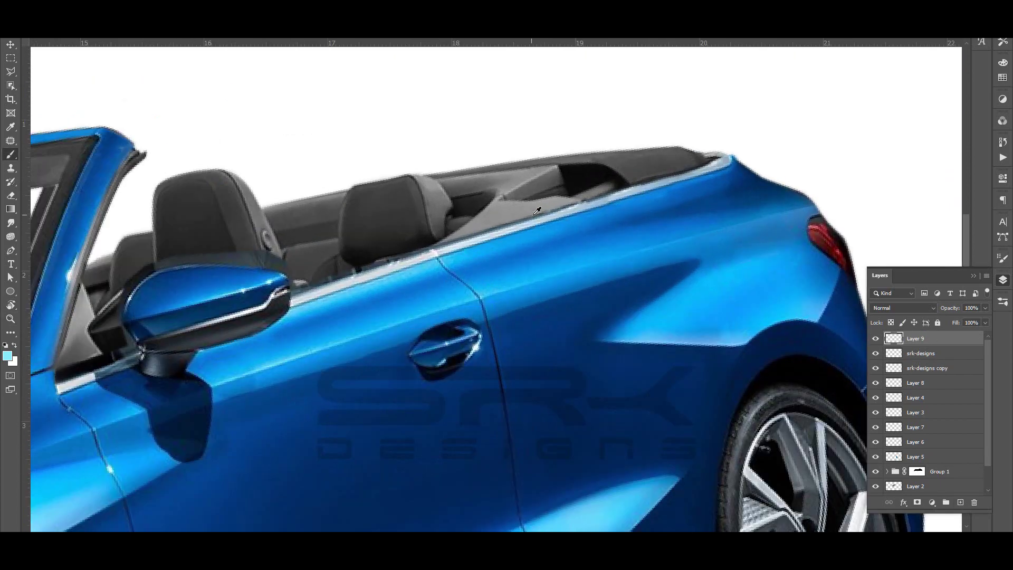
key("ctrl+0")
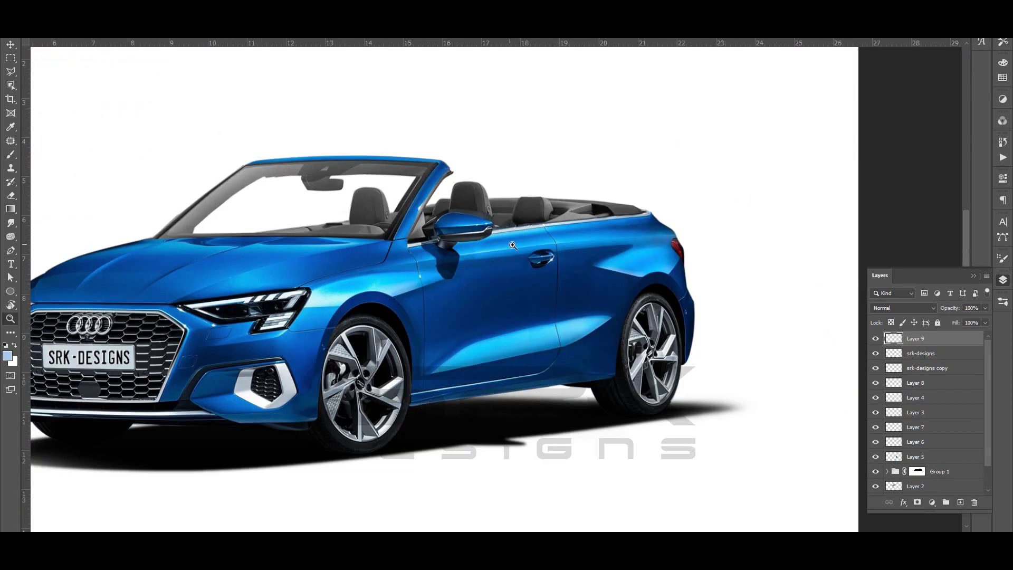
scroll(665, 295, "up", 3)
Add Layer 10 and sample dark grey colours around the zoomed-in side mirror
key("ctrl+shift+alt+n")
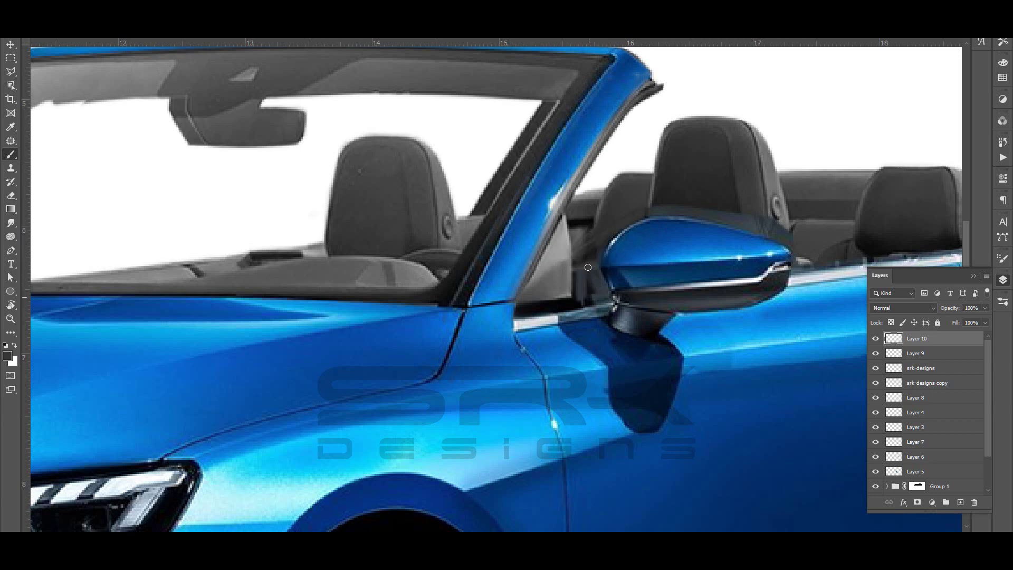
left_click(593, 287, "alt")
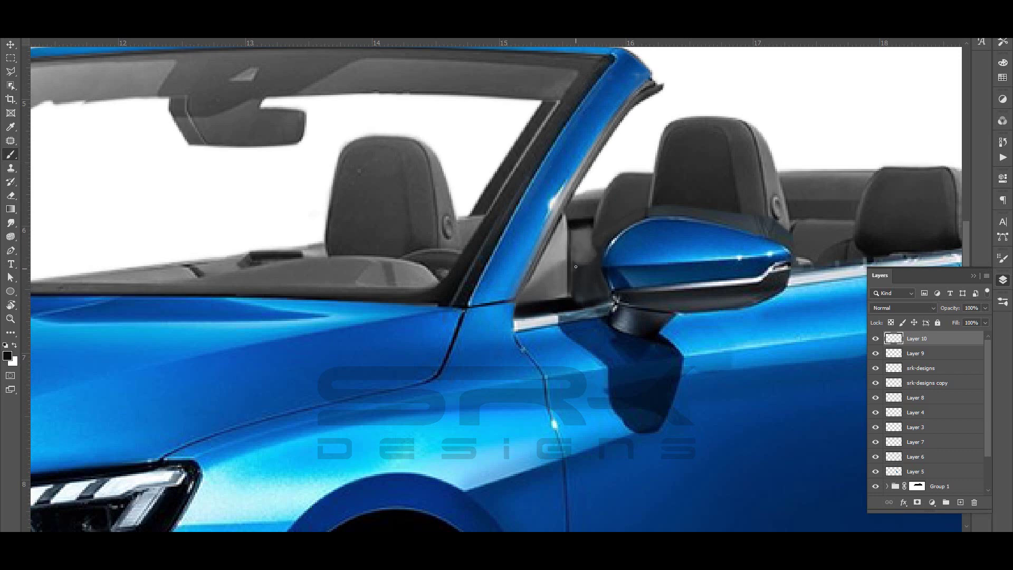
left_click_drag(571, 302, 596, 213)
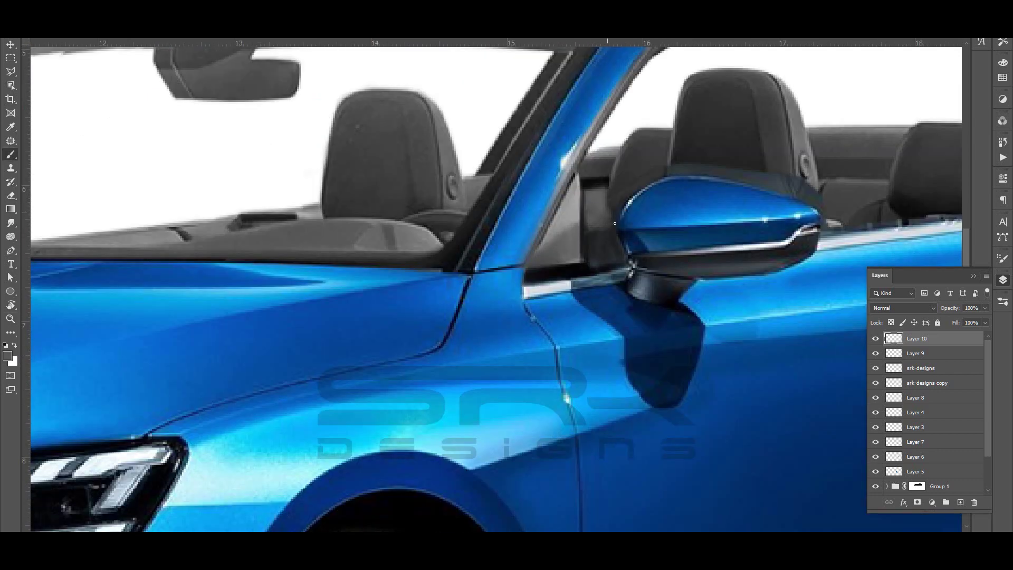
left_click(605, 226, "alt")
left_click_drag(605, 227, 632, 211)
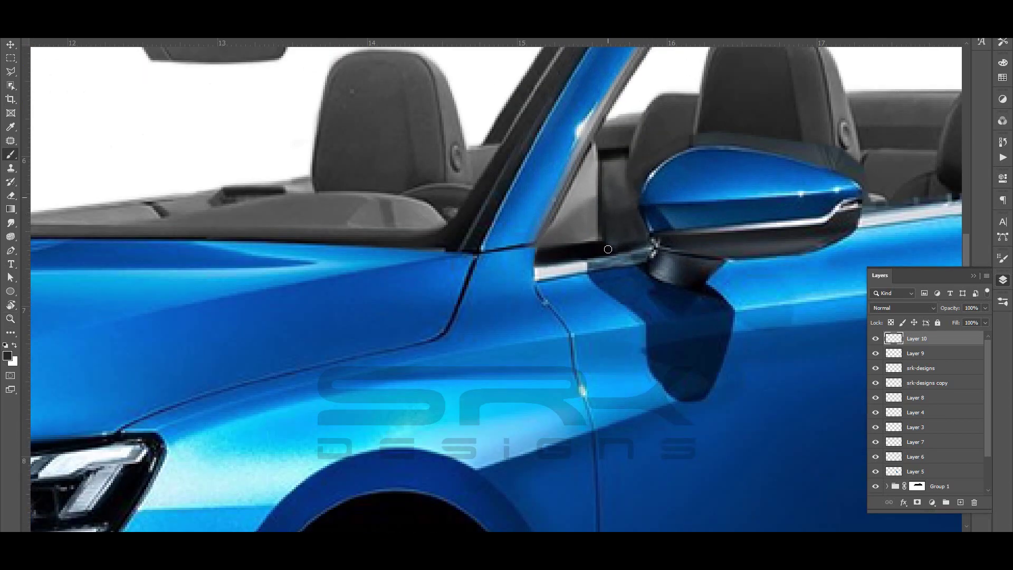
key("ctrl+0")
Sample light blue-grey and door colours near the mirror, then zoom back out
left_click_drag(607, 236, 649, 238)
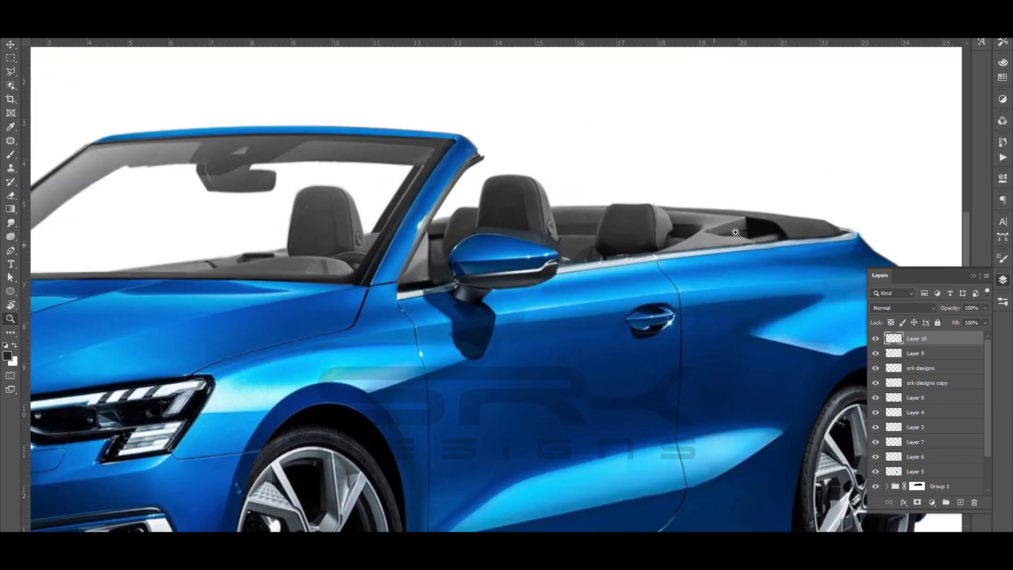
key("b")
left_click(650, 238, "alt")
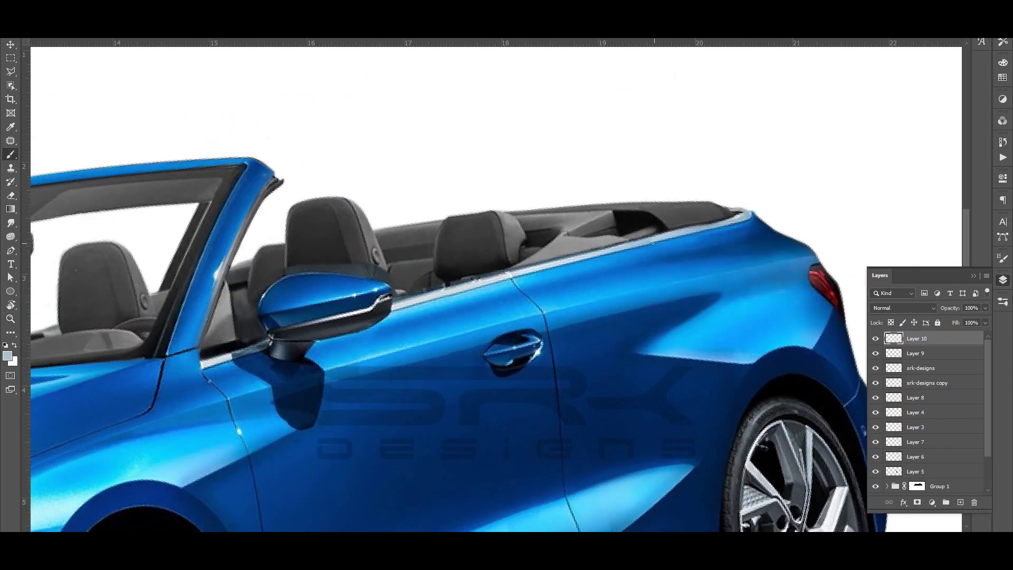
left_click(657, 243)
key("b")
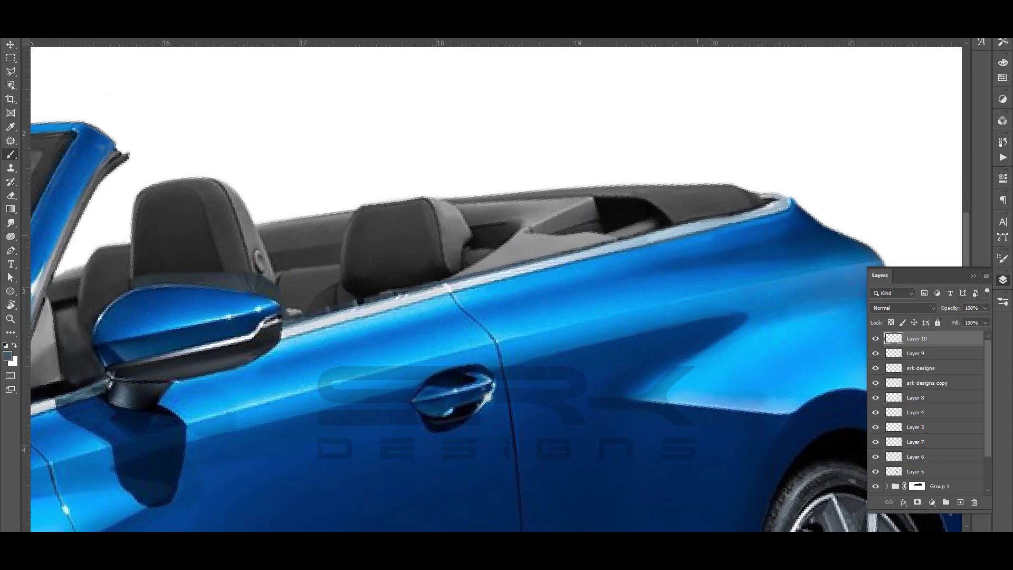
key("z")
mouse_move(696, 239)
left_mouse_down()
mouse_move(665, 245)
mouse_move(685, 291)
left_mouse_up()
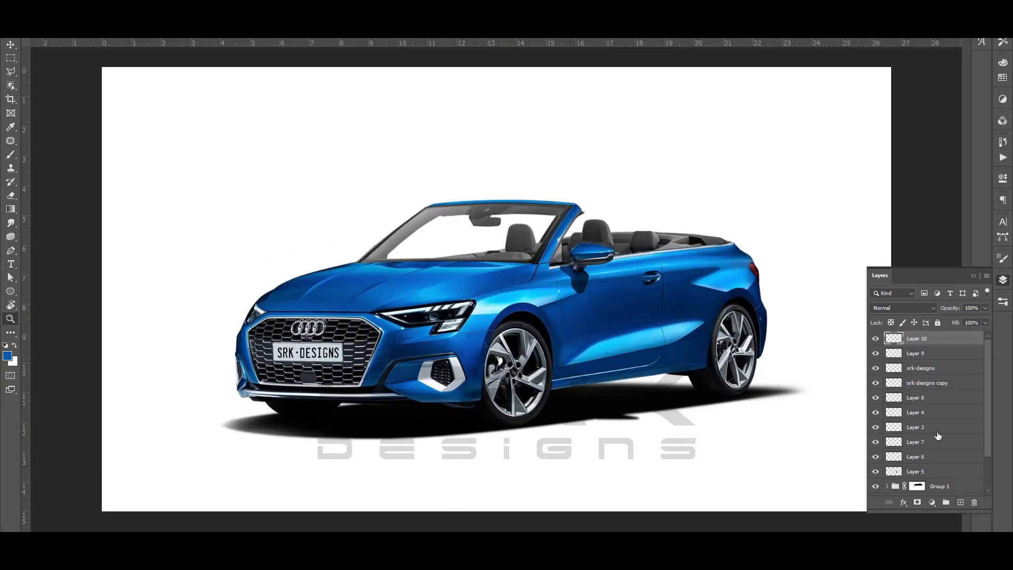
Move Layer 10 just above Background, trying and undoing a dark-to-white gradient
left_click_drag(950, 340, 929, 488)
key("ctrl+minus")
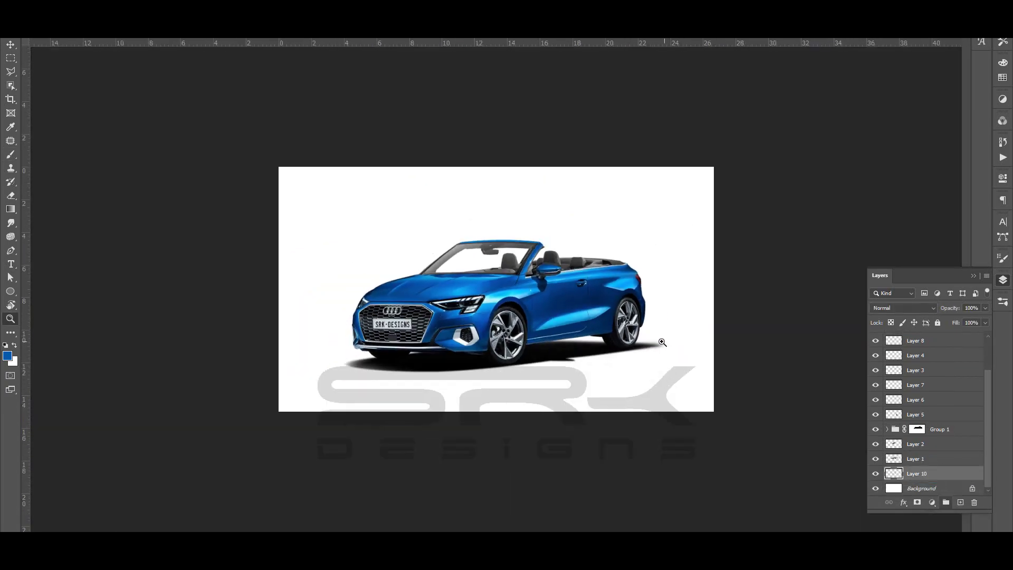
key("g")
left_click_drag(440, 169, 440, 233)
key("ctrl+z")
key("ctrl+plus")
key("b")
Load a textured brush set and paint grey charcoal texture below the car
right_click(554, 129)
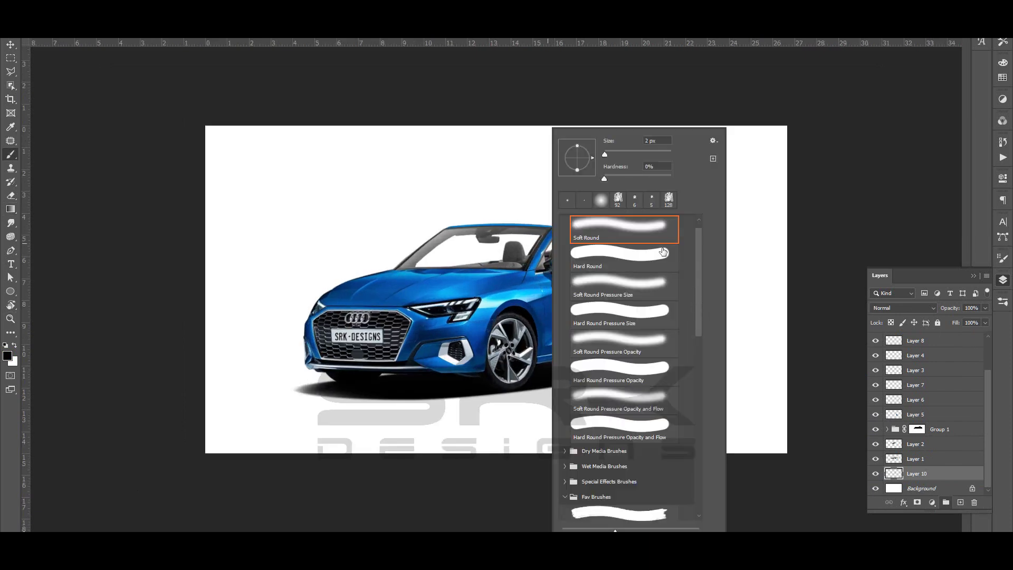
scroll(691, 420, "down", 10)
scroll(692, 420, "down", 5)
left_click(564, 513)
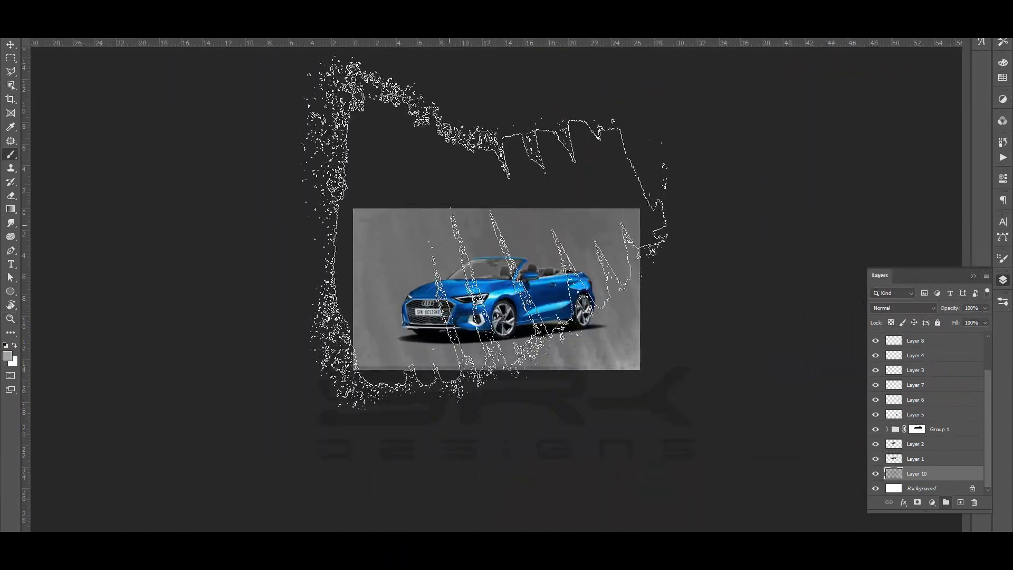
key("Escape")
left_click_drag(390, 252, 538, 290)
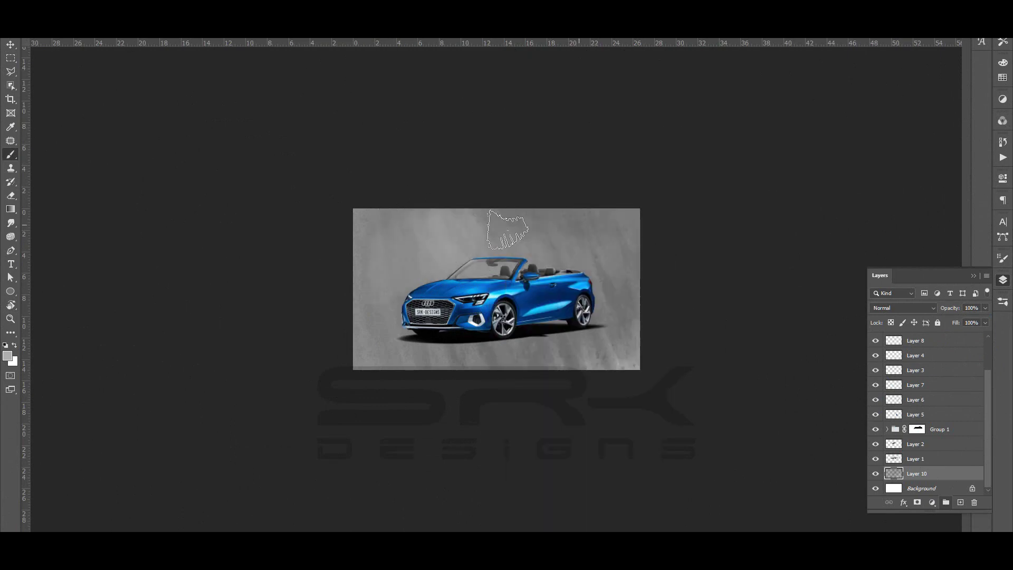
mouse_move(401, 338)
left_mouse_down()
mouse_move(622, 337)
mouse_move(542, 327)
left_mouse_up()
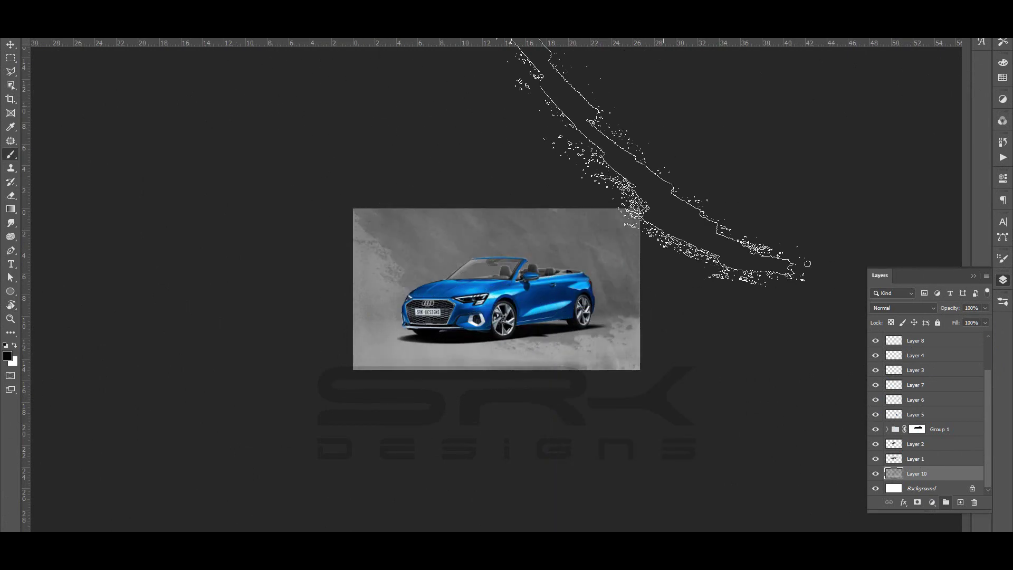
With a splatter charcoal tip, darken the upper-left and add light-grey diagonal streaks
right_click(507, 131)
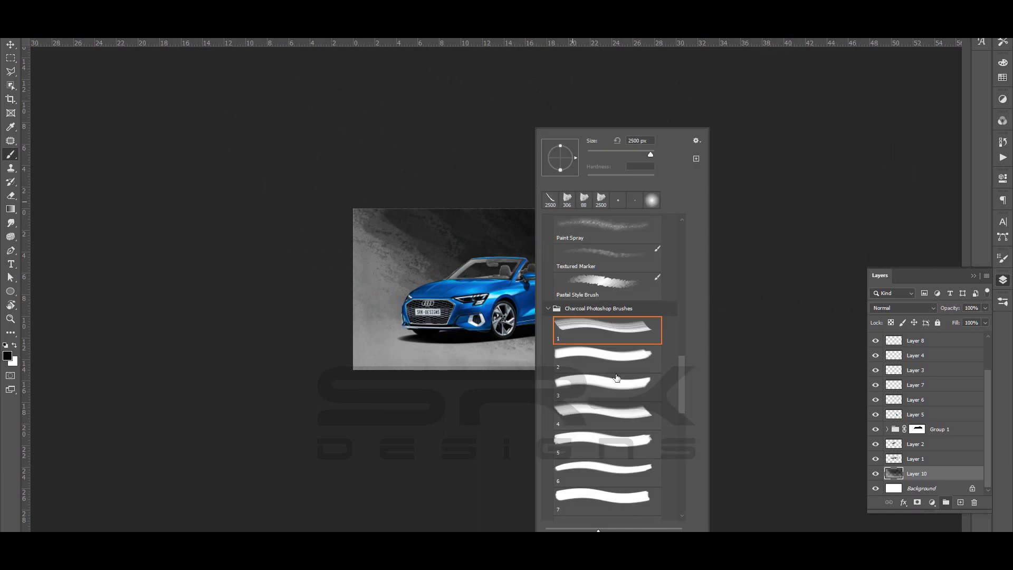
double_click(599, 327)
left_click_drag(454, 200, 775, 189)
right_click(525, 131)
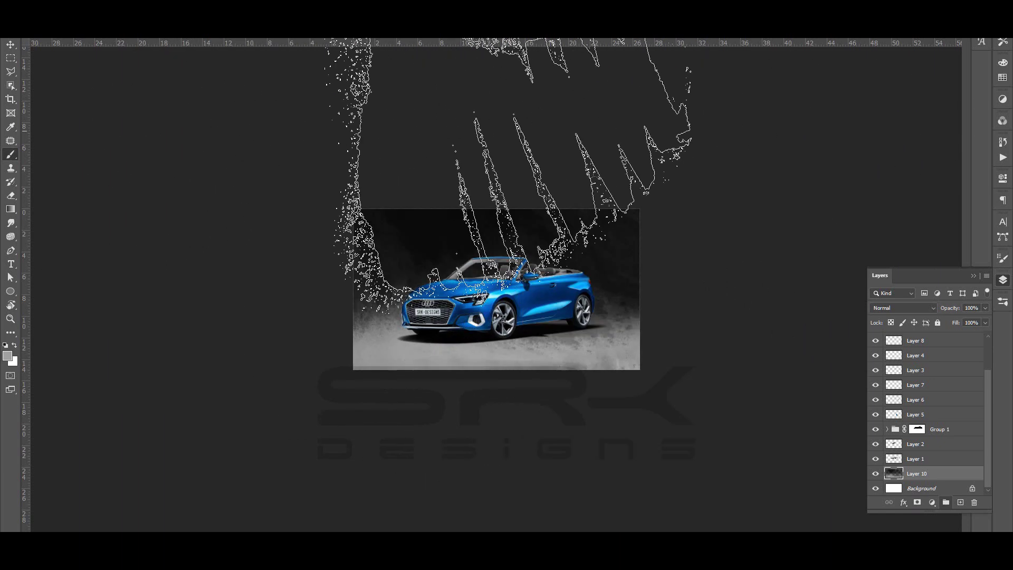
left_click_drag(401, 211, 633, 221)
Apply a Motion Blur to the backdrop at a steep angle of about -78°
right_click(612, 145)
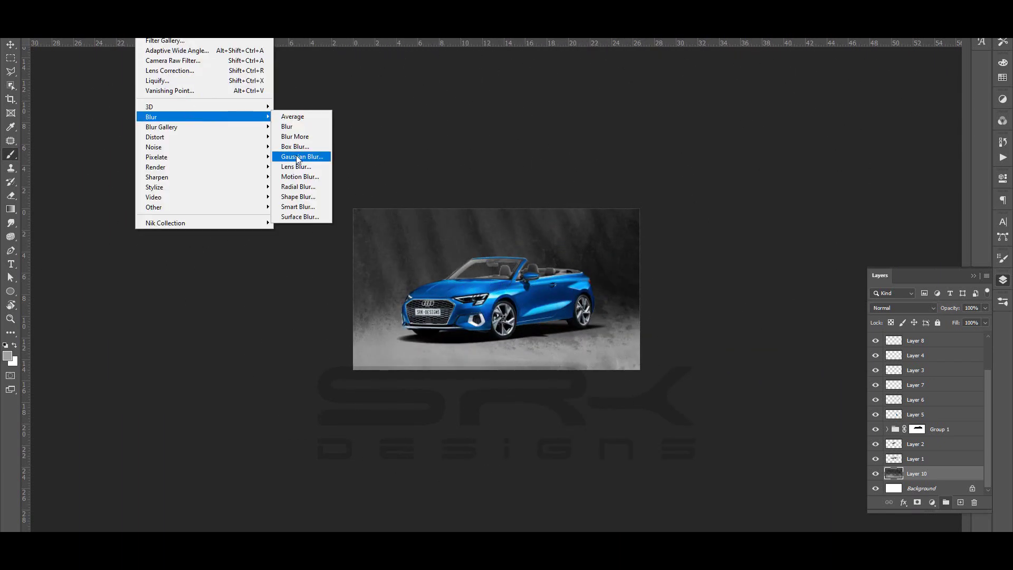
left_click(296, 156)
left_click_drag(714, 269, 708, 270)
left_click(767, 243)
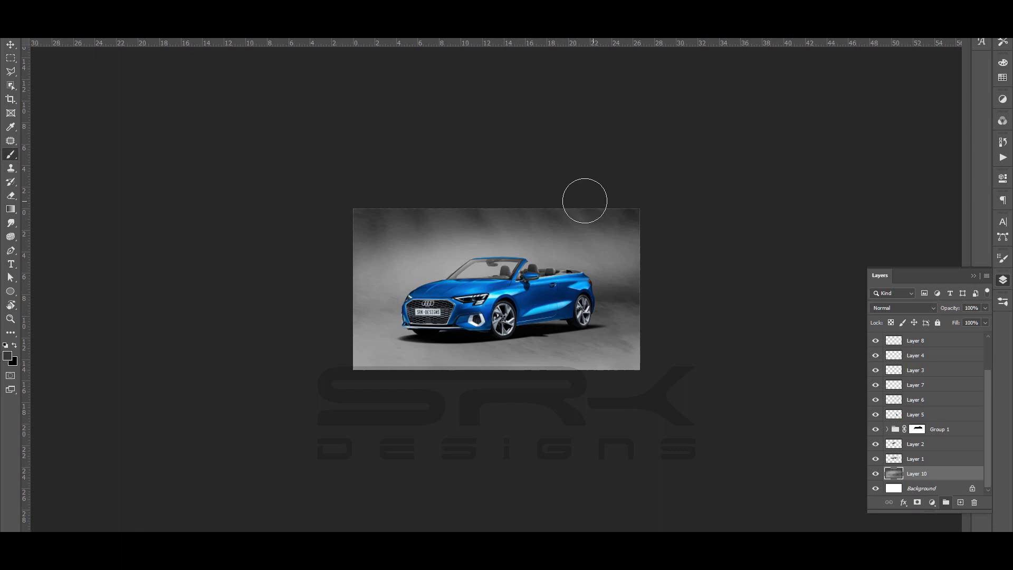
Move Layer 11 to the bottom and add a radial light glow in the upper-left
right_click(584, 201)
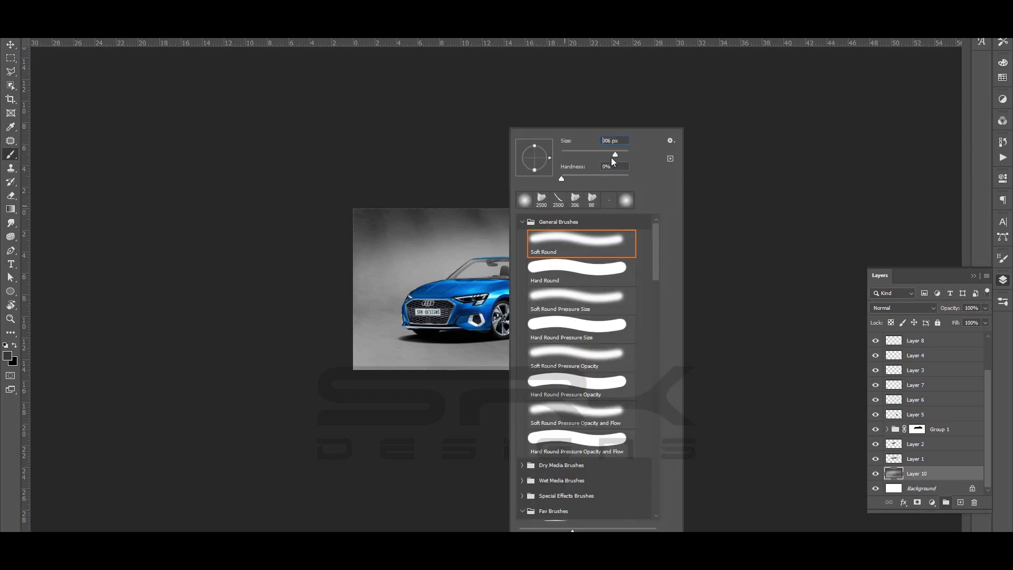
key("Return")
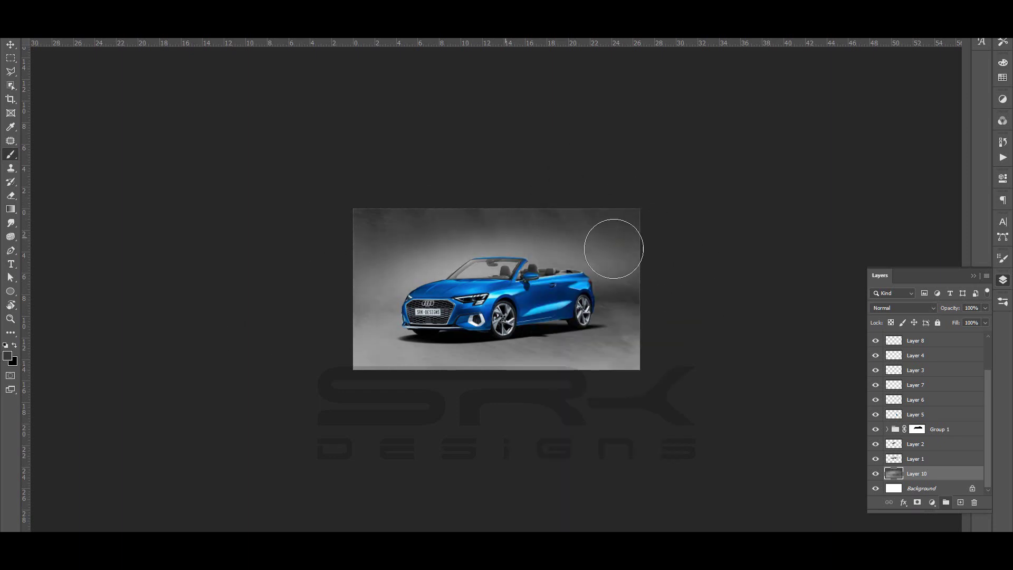
key("ctrl+plus")
left_click_drag(966, 476, 939, 485)
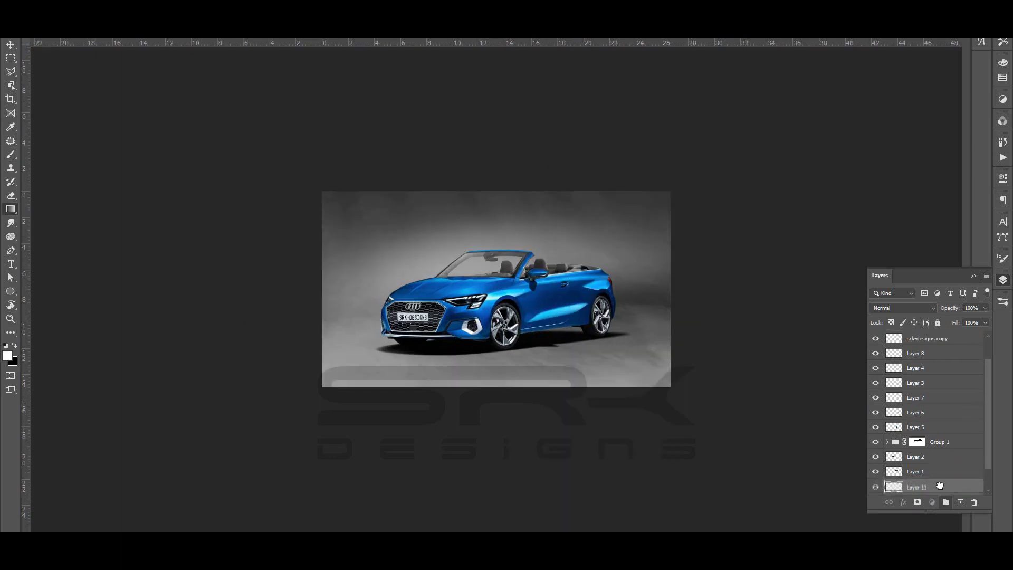
left_click_drag(387, 217, 494, 281)
Erase to dim the upper-left highlight band and darken the backdrop toward the bottom
key("e")
right_click(491, 182)
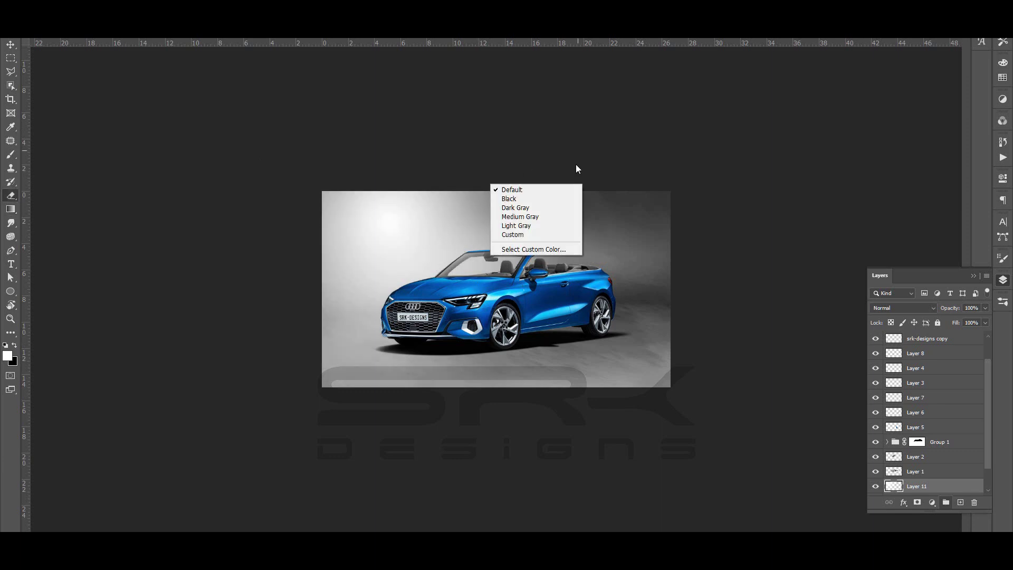
key("Escape")
right_click(499, 200)
key("Return")
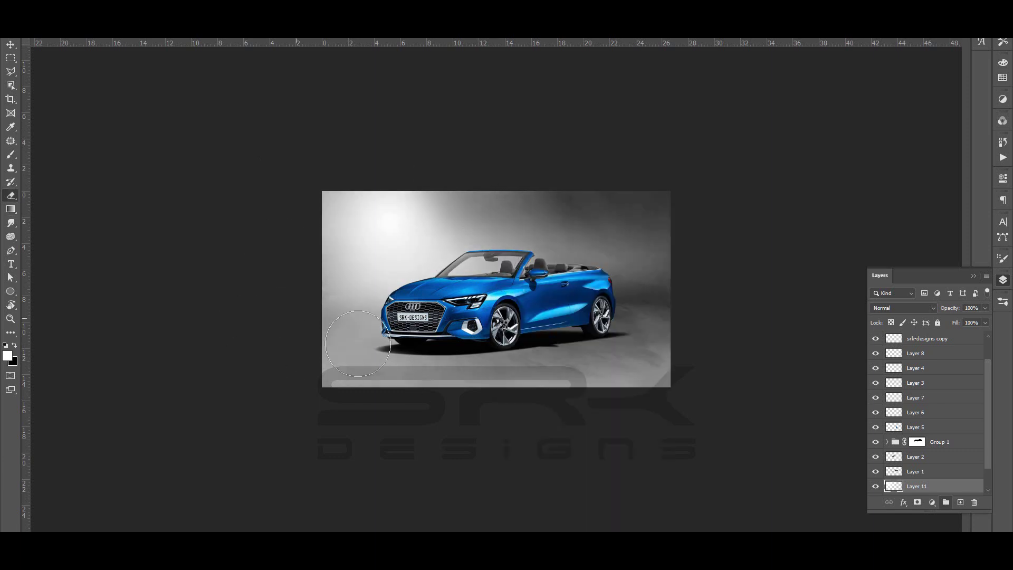
key("ctrl+plus")
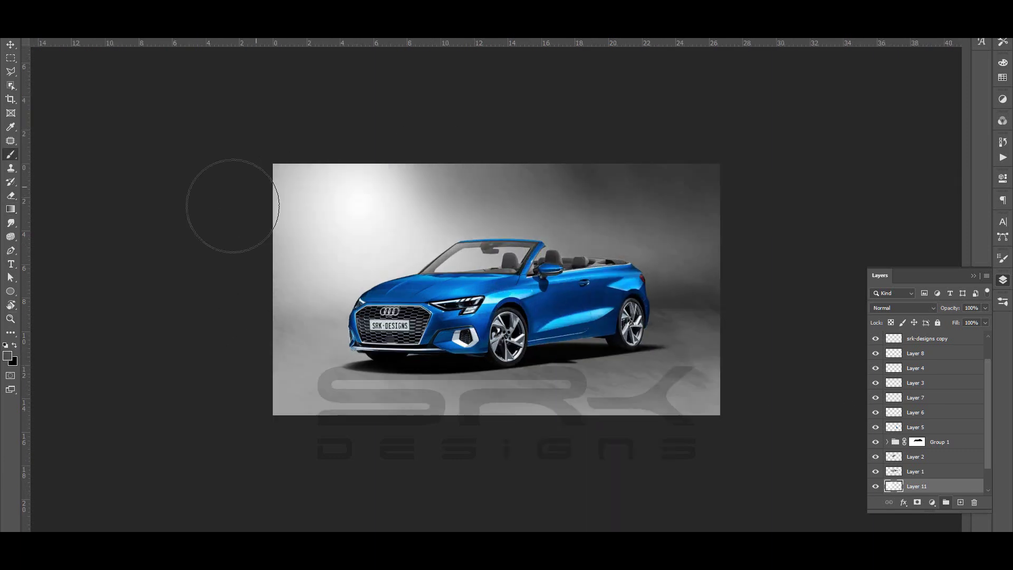
left_click_drag(233, 206, 379, 209)
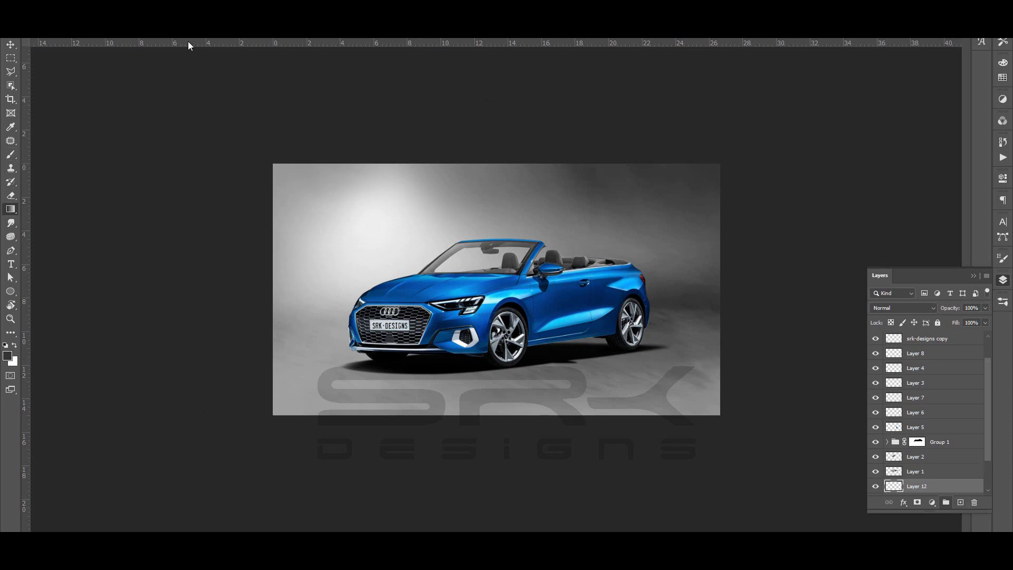
left_click_drag(506, 227, 496, 352)
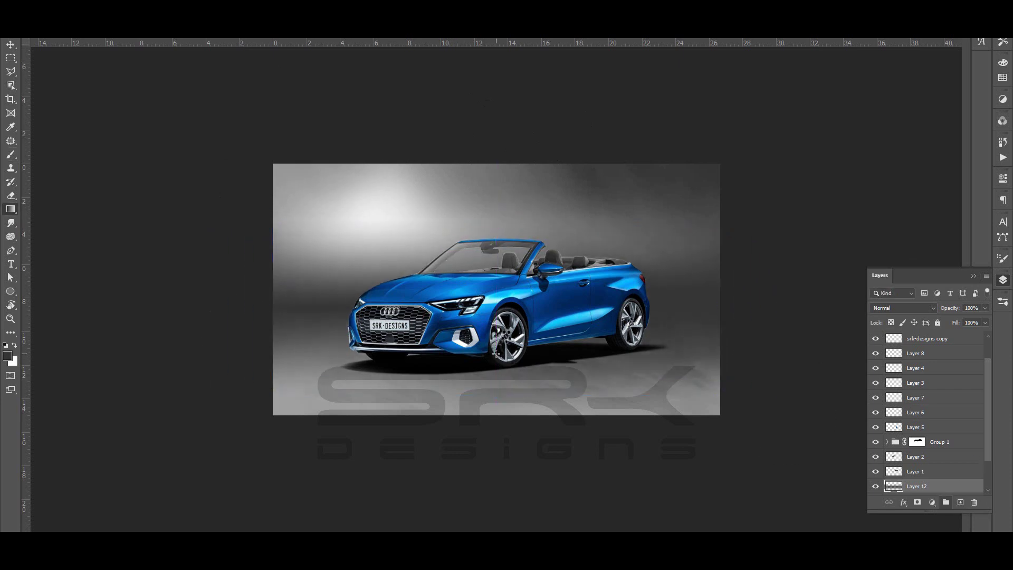
key("ctrl+minus")
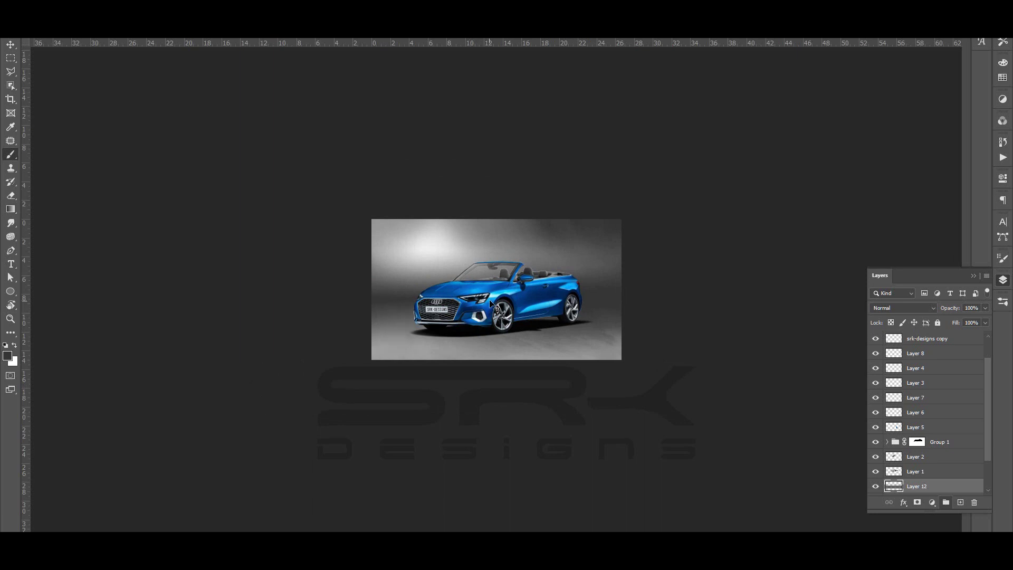
Add new Layer 13 for the backdrop and pick the Gradient tool
right_click(546, 203)
key("Escape")
key("ctrl+shift+alt+n")
key("g")
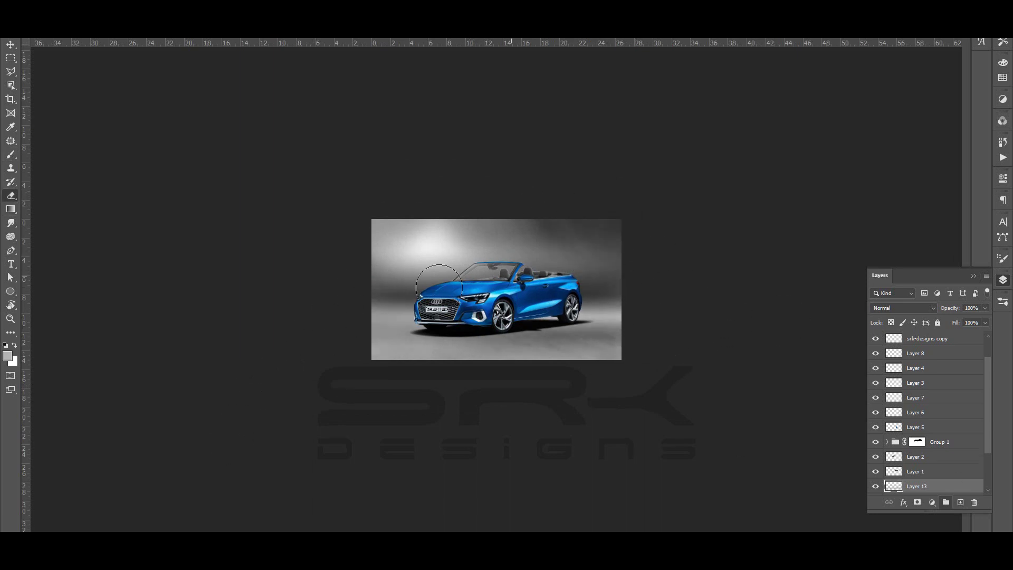
Set Layer 10 copy's blend mode to Soft Light and choose black paint
key("b")
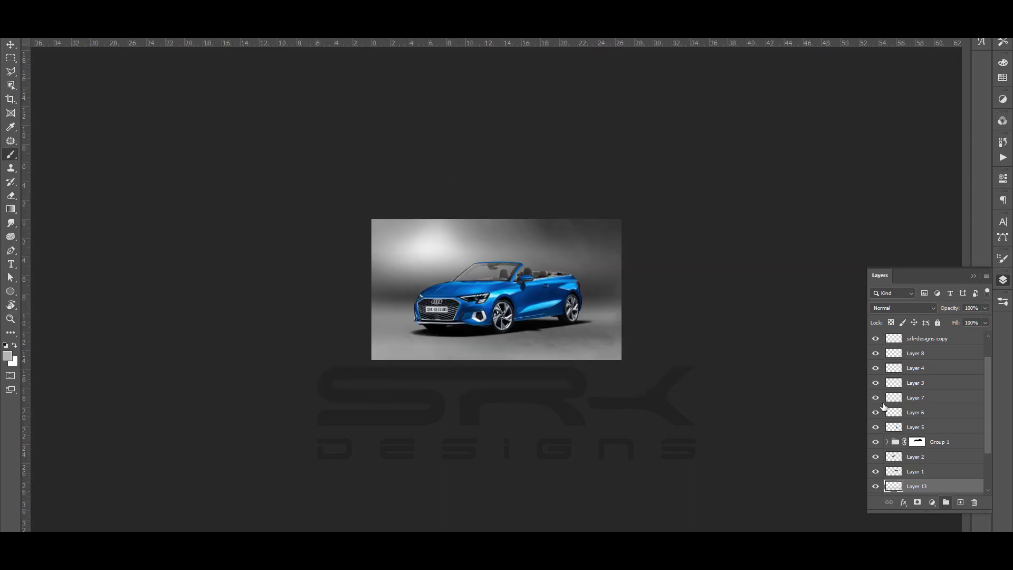
left_click(904, 308)
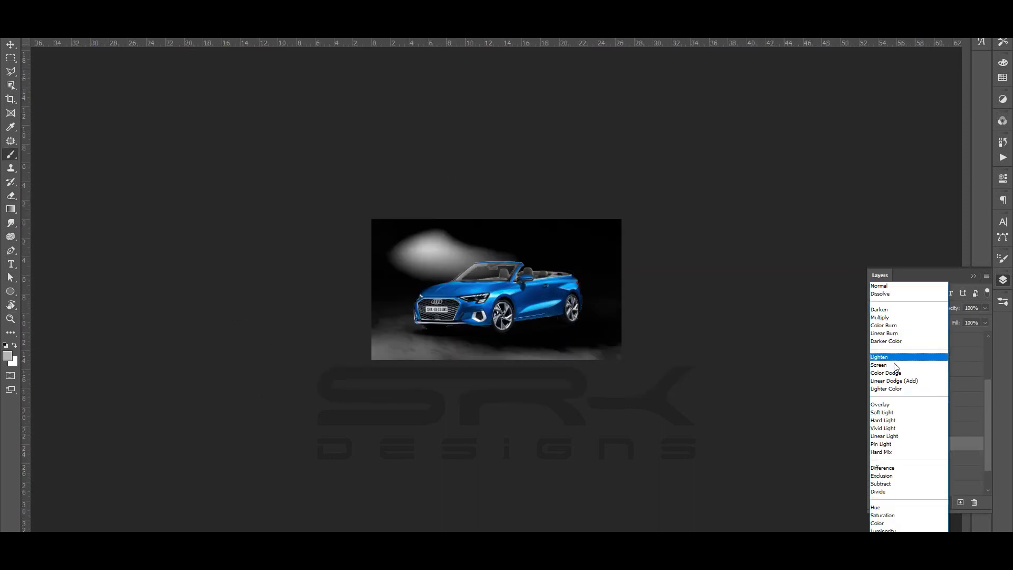
left_click(895, 414)
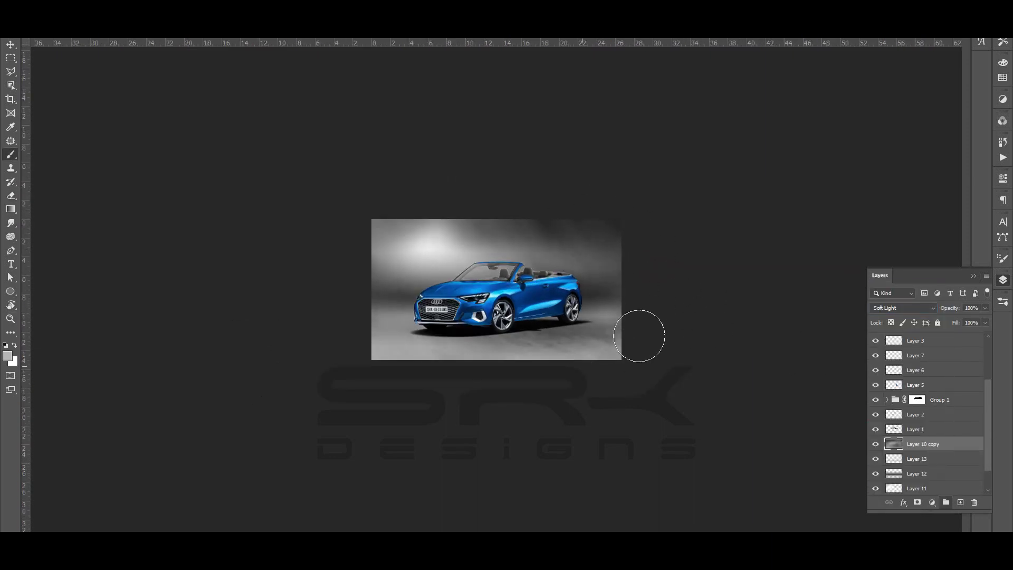
key("ctrl+plus")
key("ctrl+plus")
key("ctrl+plus")
scroll(966, 457, "down", 1)
left_click(675, 397, "alt")
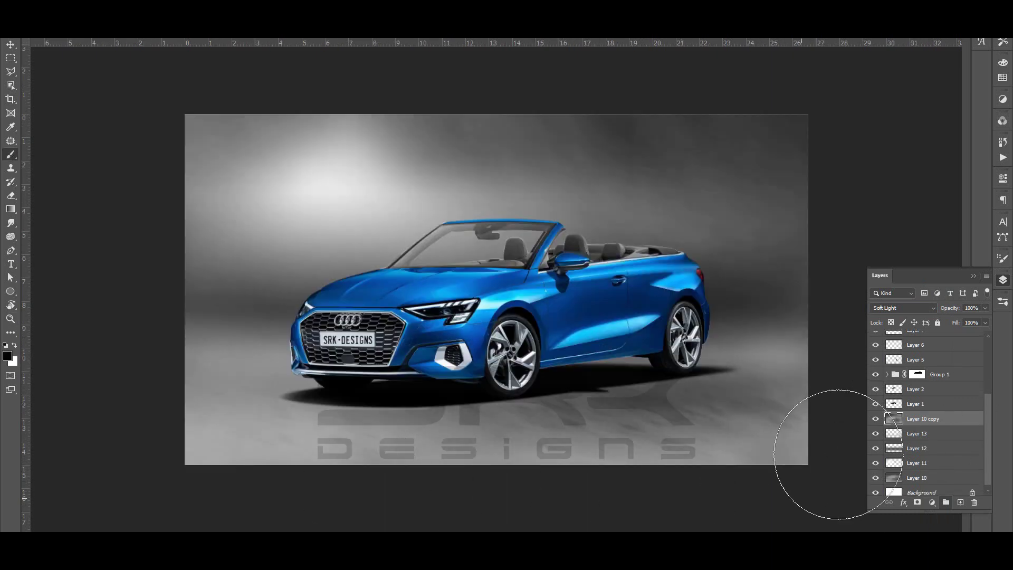
Swap the paint colours and reframe the zoom on the backdrop with the Brush ready
key("ctrl+minus")
key("ctrl+minus")
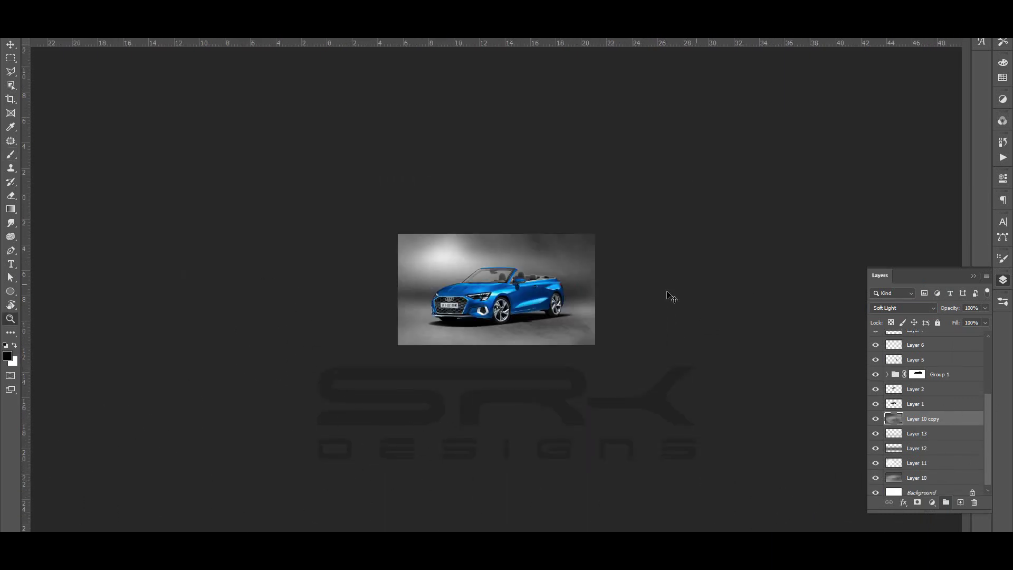
key("ctrl+plus")
key("x")
key("z")
key("ctrl+minus")
key("b")
key("ctrl+plus")
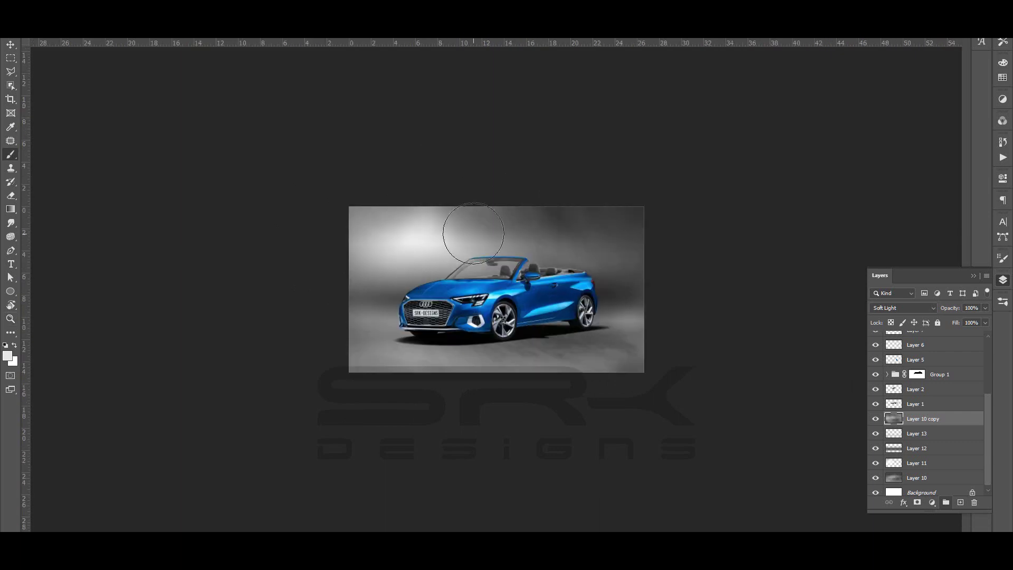
key("ctrl+minus")
key("ctrl+plus")
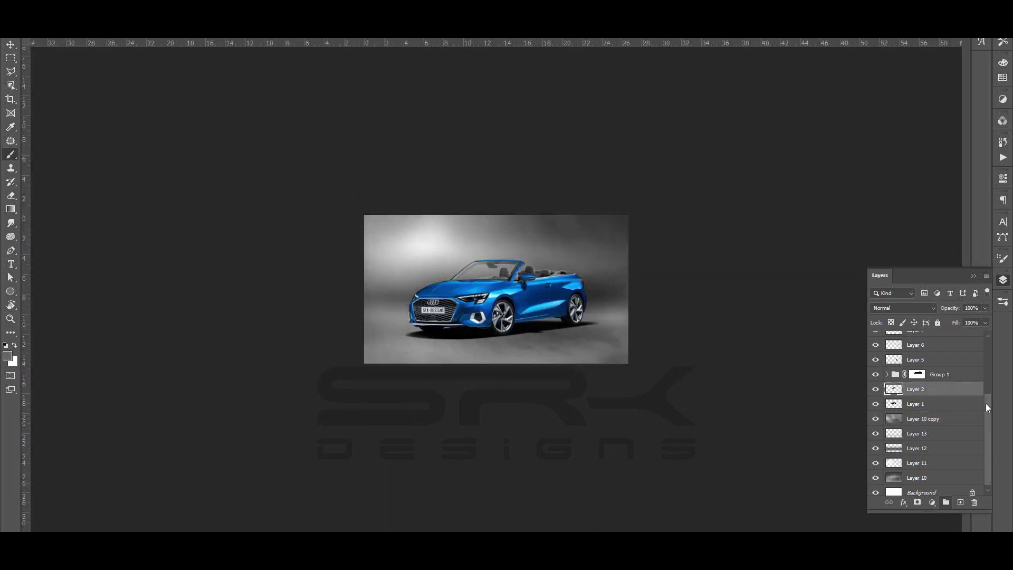
Paint with a soft brush to tone down the bright glow across the backdrop top
scroll(987, 406, "up", 5)
scroll(991, 422, "down", 3)
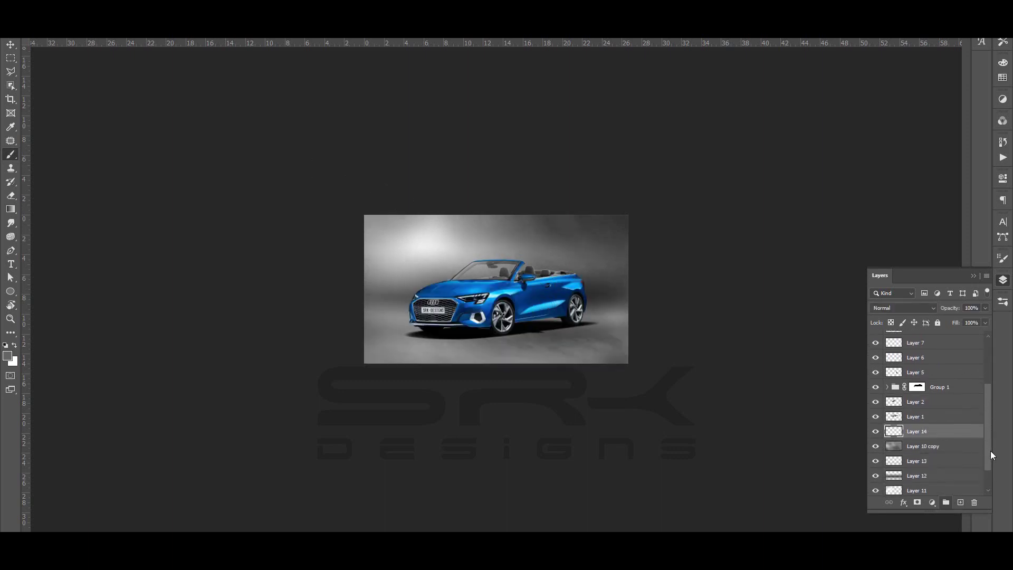
scroll(990, 450, "down", 4)
left_click_drag(406, 240, 498, 287)
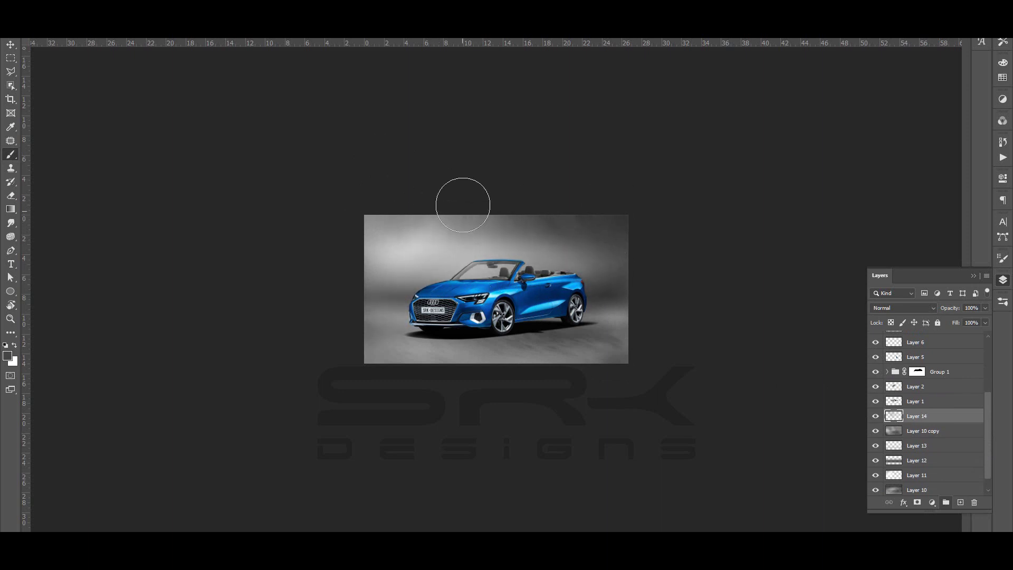
left_click_drag(572, 262, 662, 282)
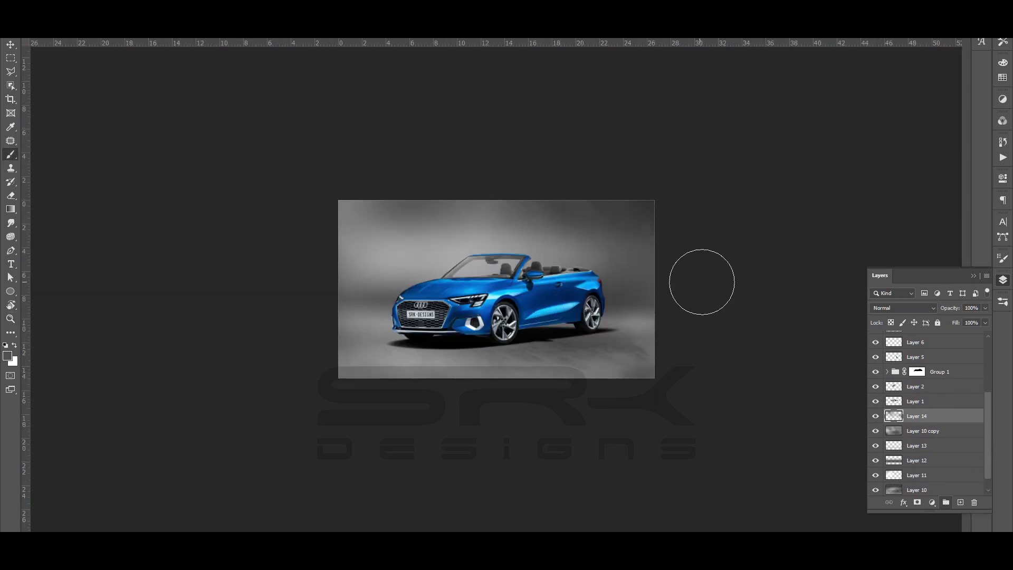
key("ctrl+minus")
key("ctrl+minus")
key("ctrl+plus")
key("ctrl+plus")
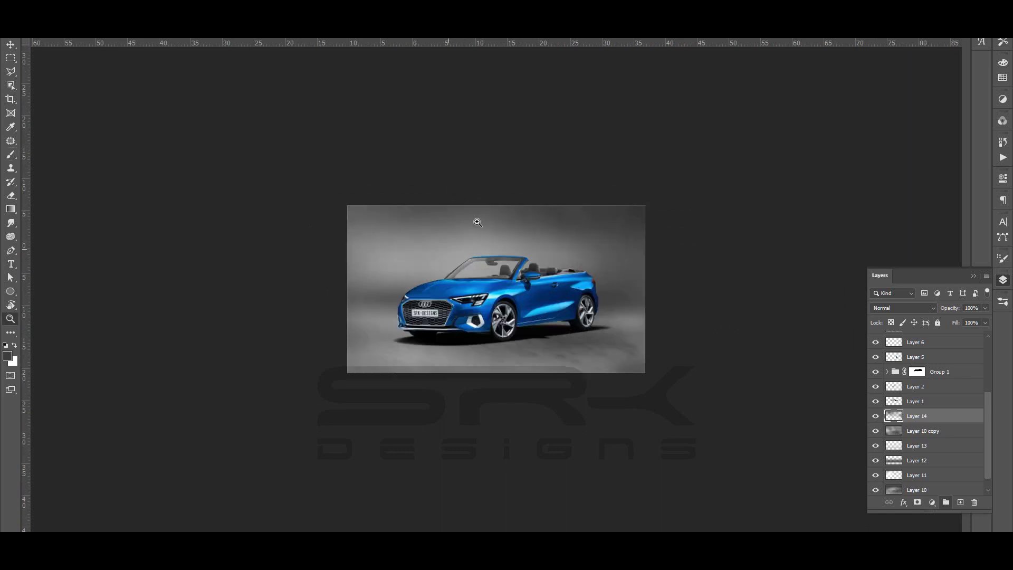
scroll(948, 341, "up", 3)
scroll(948, 341, "up", 3)
Duplicate the car Layer 9, move the copy below the car and flip it vertically
left_click(948, 342)
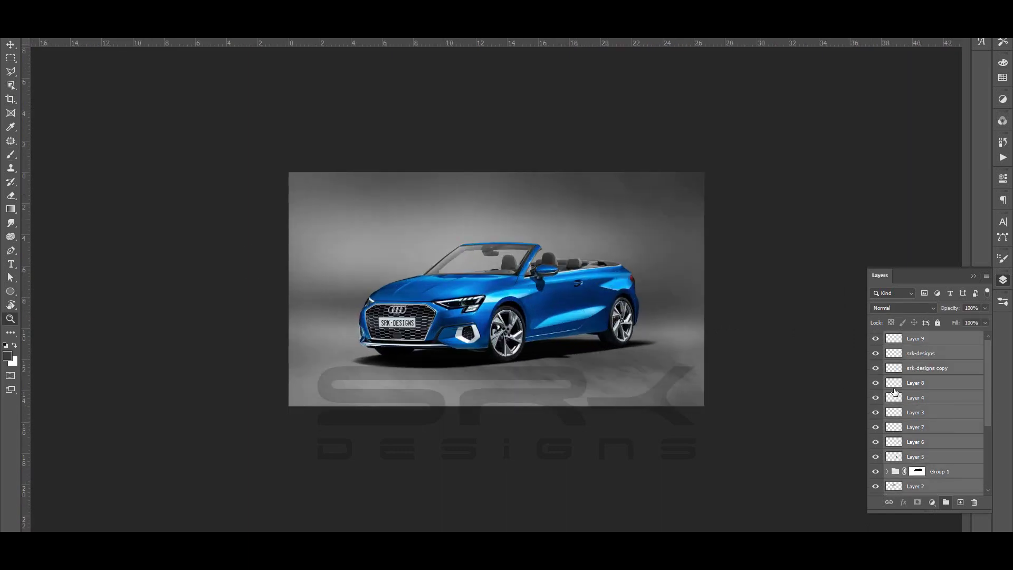
key("ctrl+j")
key("ctrl+t")
left_click_drag(608, 294, 607, 386)
right_click(607, 385)
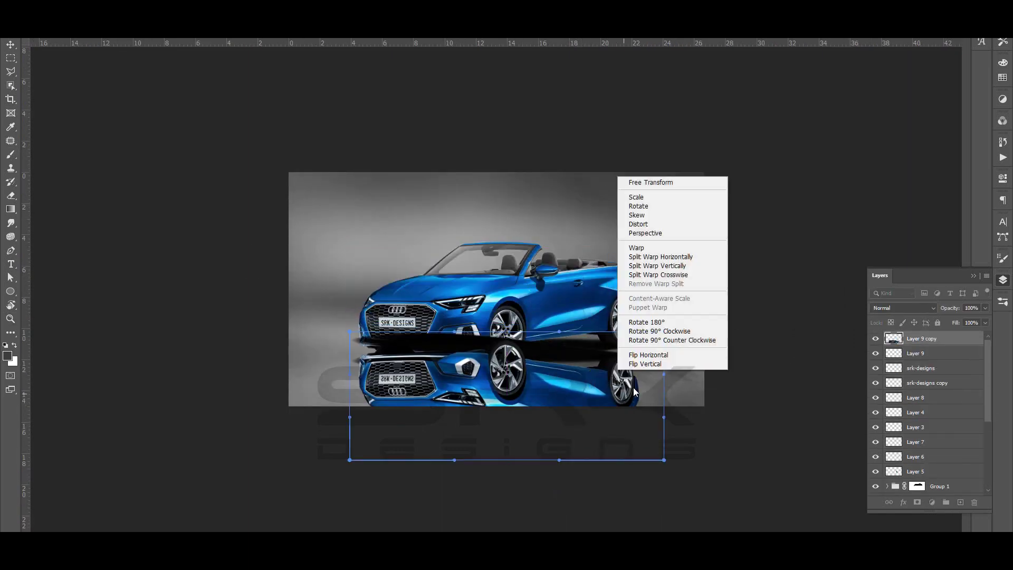
left_click(659, 266)
Split-warp the flipped reflection so its edges meet the tyres, then commit it
right_click(589, 363)
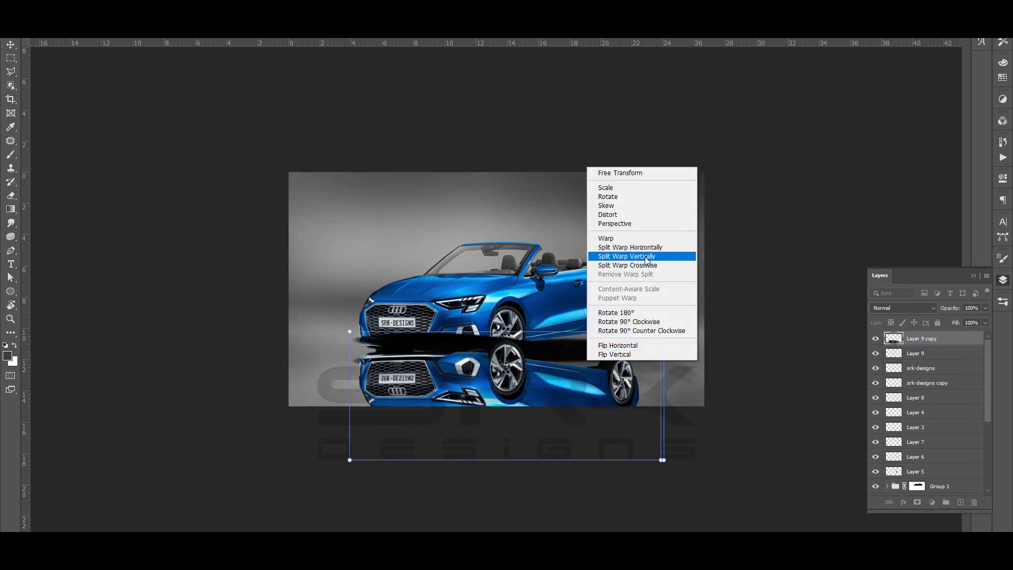
left_click(606, 257)
left_click(505, 369)
left_click_drag(349, 331, 352, 339)
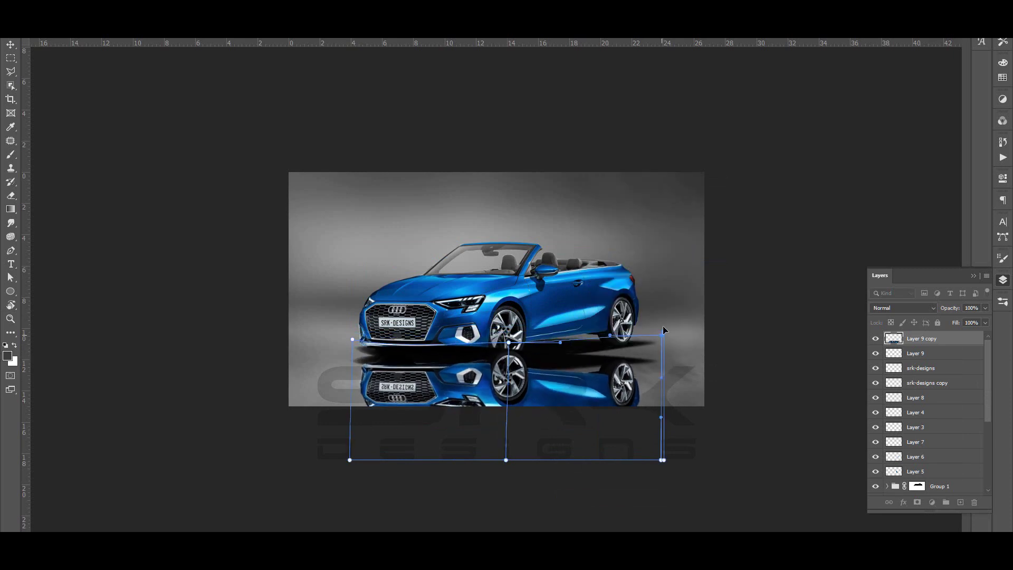
left_click_drag(662, 331, 661, 318)
key("Return")
Motion-blur the reflection (-86°, 31 px) and fade it to 36% opacity
left_click(153, 21)
mouse_move(151, 116)
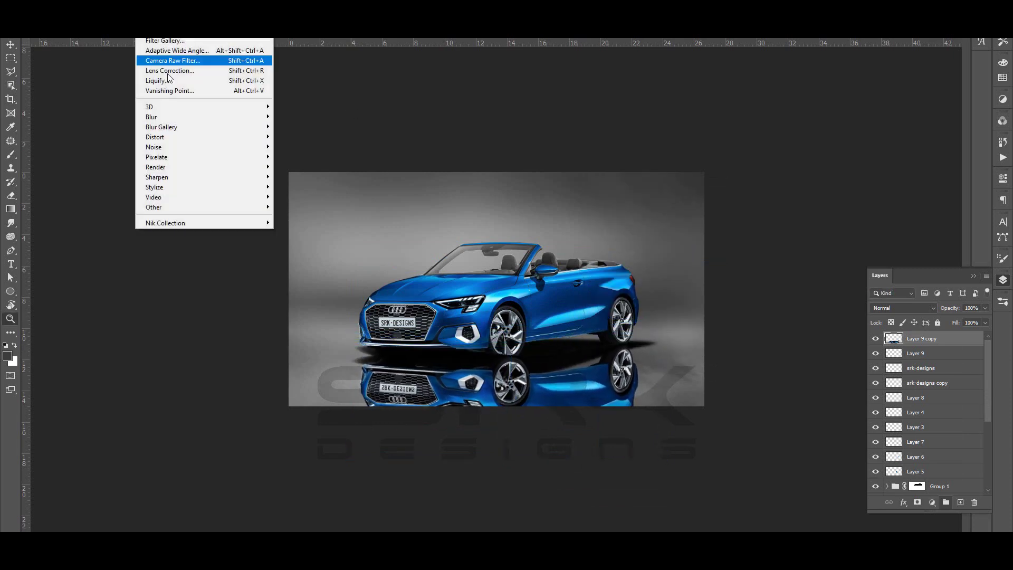
left_click(316, 177)
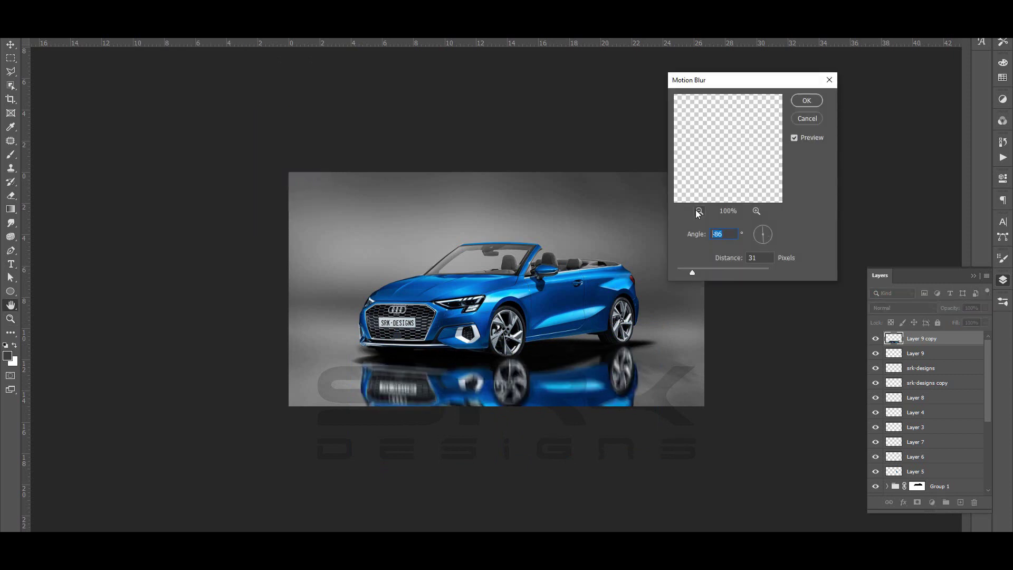
key("Return")
left_click_drag(984, 307, 958, 319)
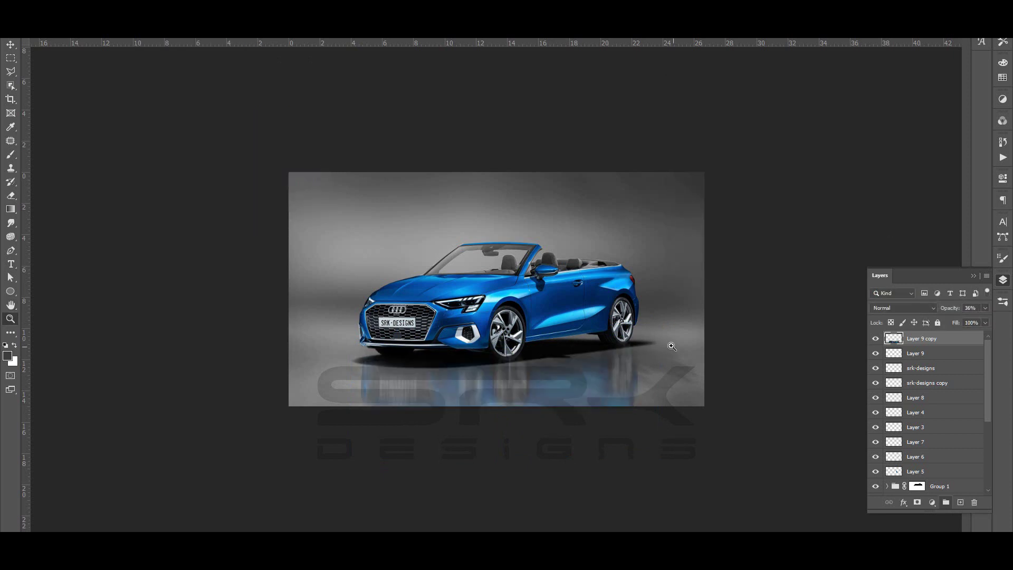
Add a new layer for the windshield glass and zoom in on the windshield
key("ctrl+shift+alt+e")
key("z")
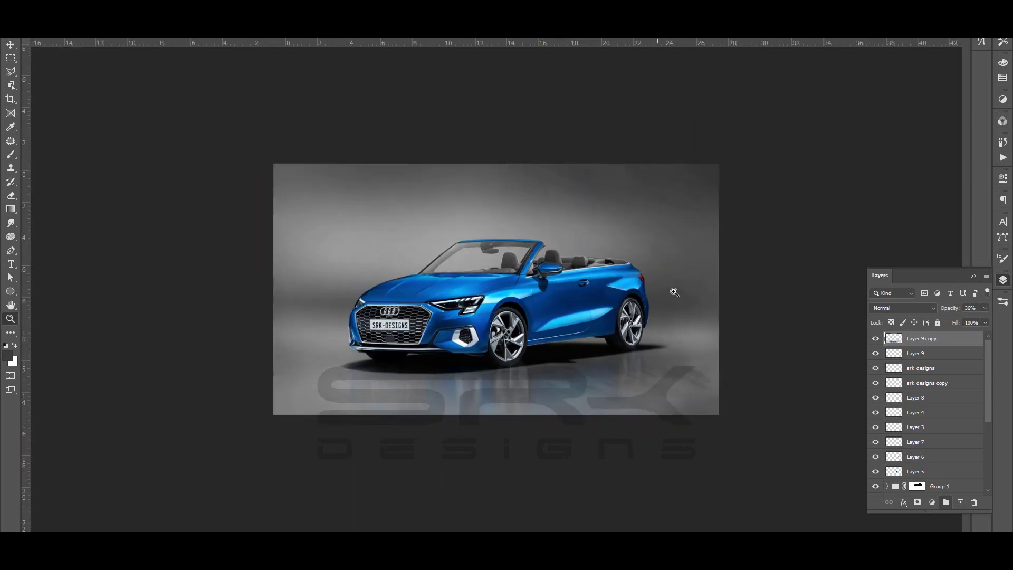
left_click(455, 244)
Refine the windshield outline path's individual points with Direct Selection
scroll(400, 287, "up", 2)
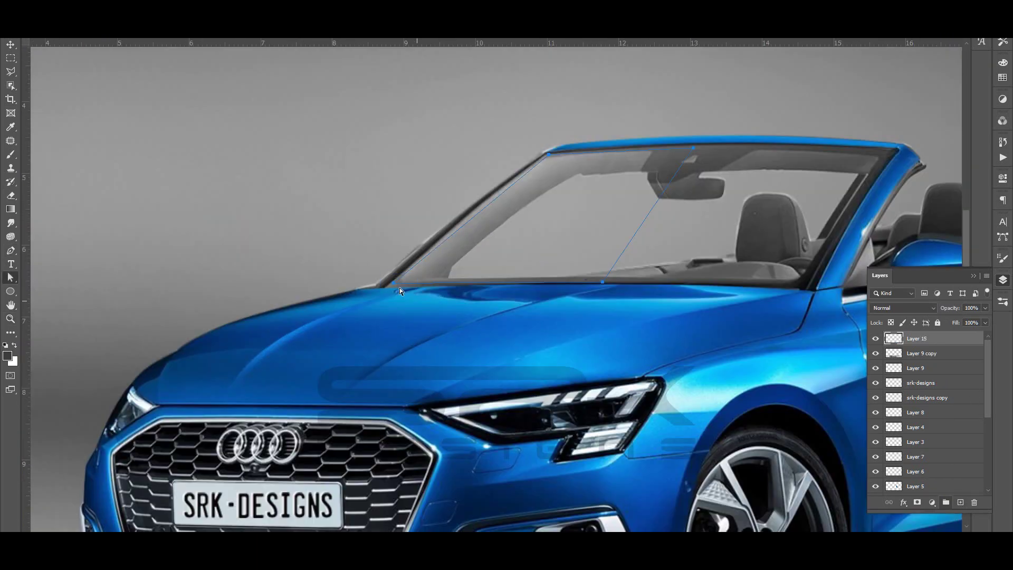
right_click(478, 212)
key("Escape")
right_click(648, 148)
key("Escape")
right_click(644, 220)
key("Escape")
key("z")
scroll(645, 260, "down", 2)
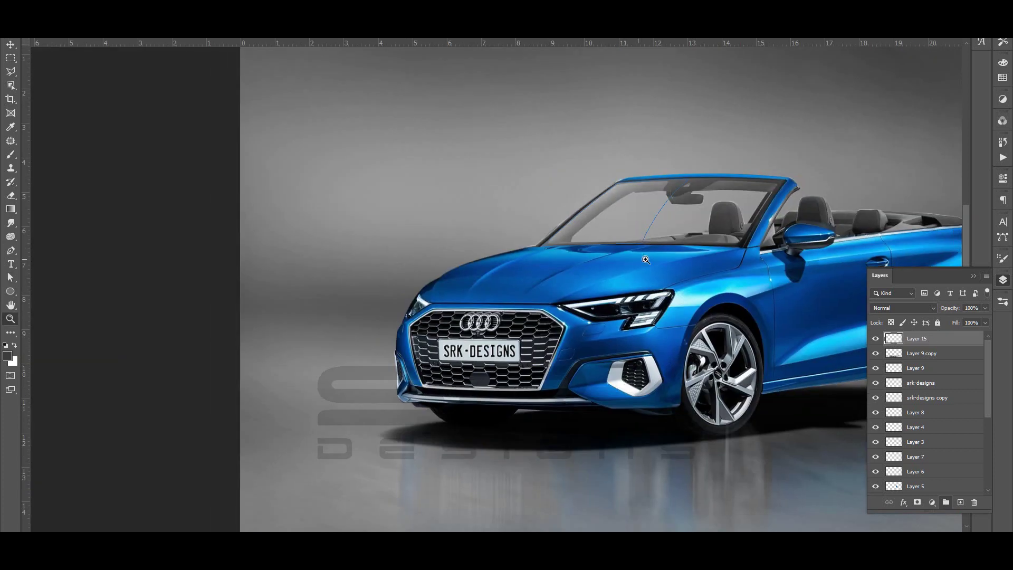
key("a")
key("ctrl+0")
Turn the windshield path into a selection, fill it with white and deselect
right_click(530, 258)
left_click(562, 305)
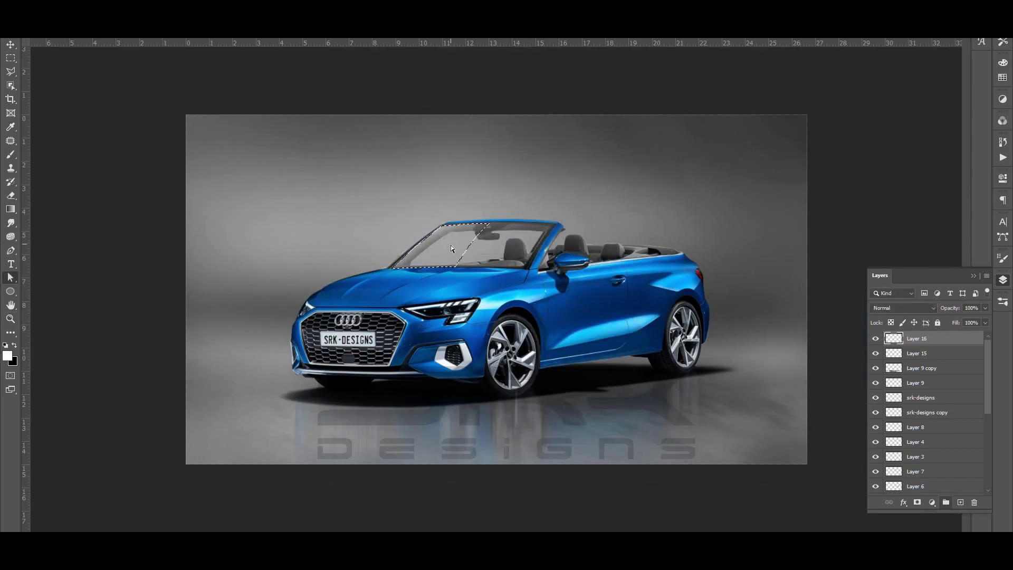
key("alt+t")
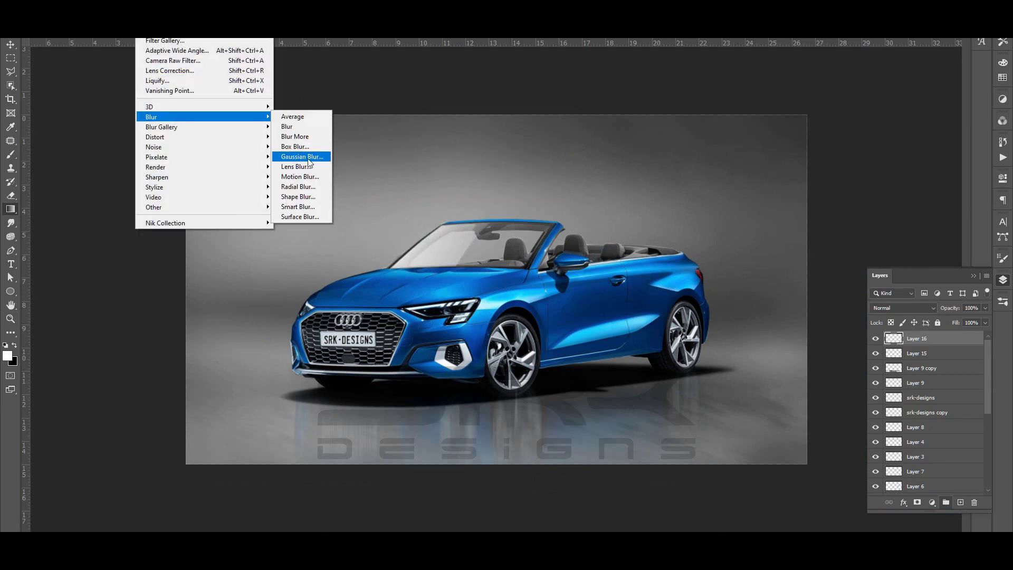
key("Escape")
Soft-erase the white windshield fill using a Soft Round eraser tip
key("e")
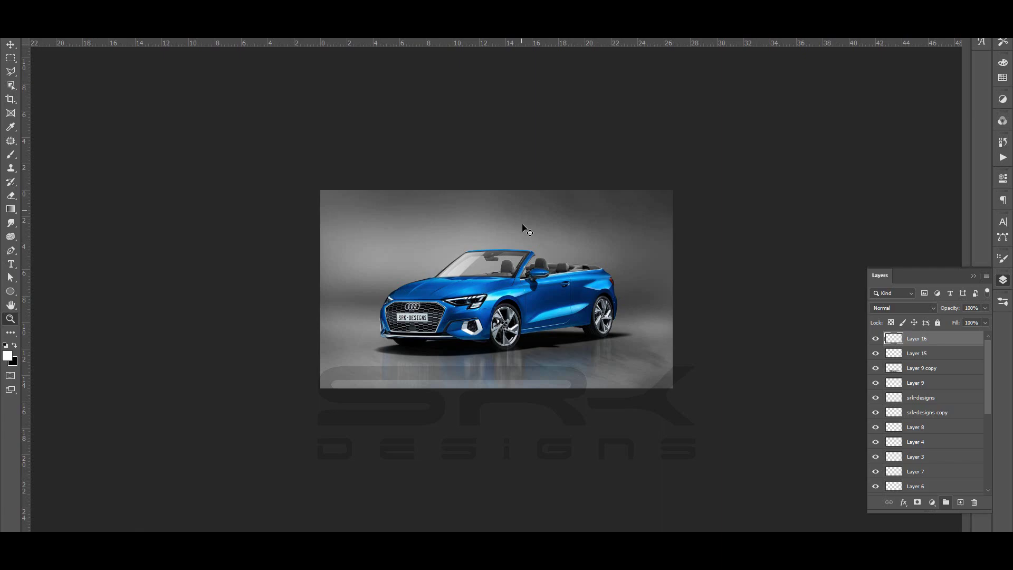
right_click(520, 220)
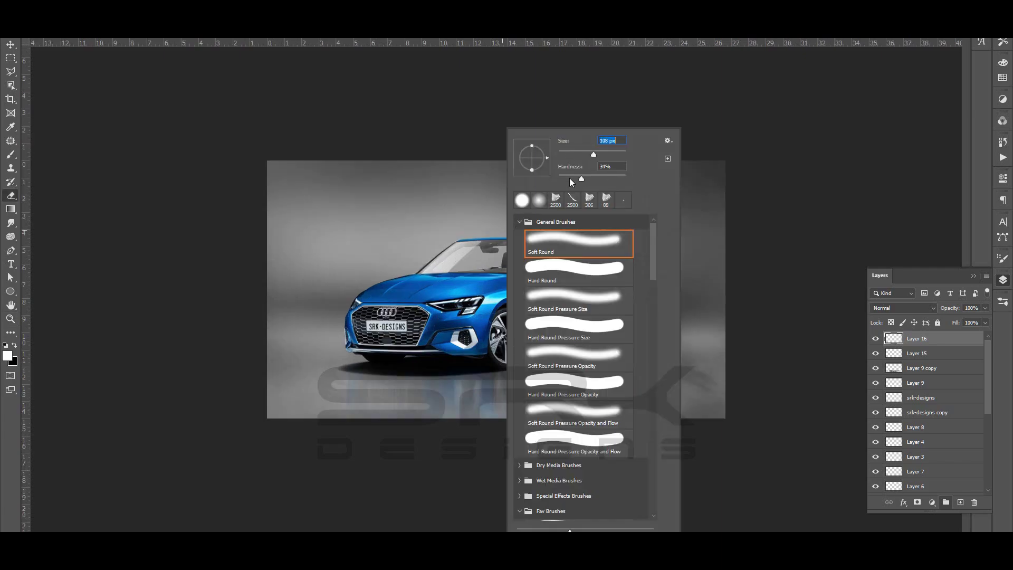
key("Escape")
key("z")
left_click(664, 209)
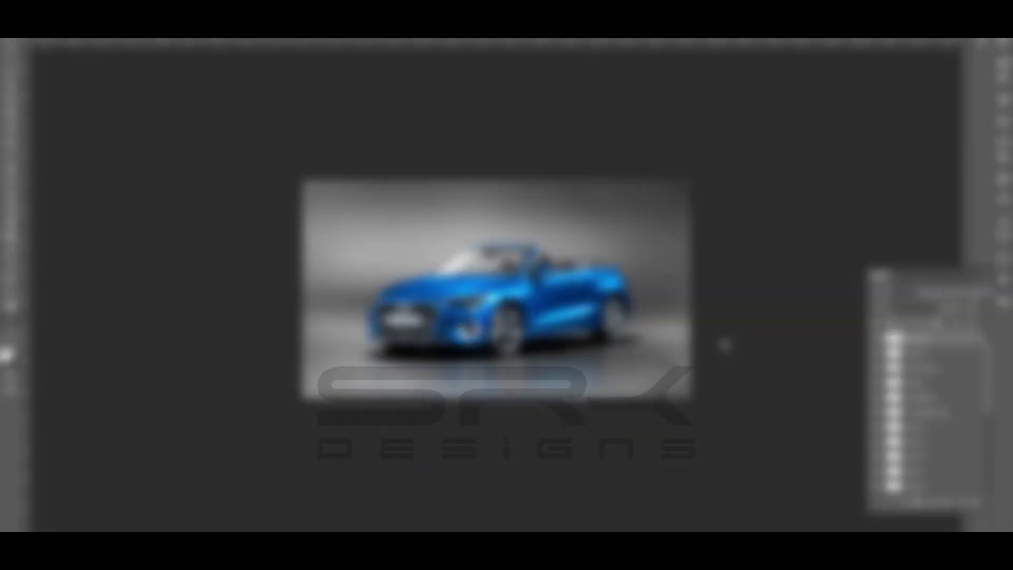